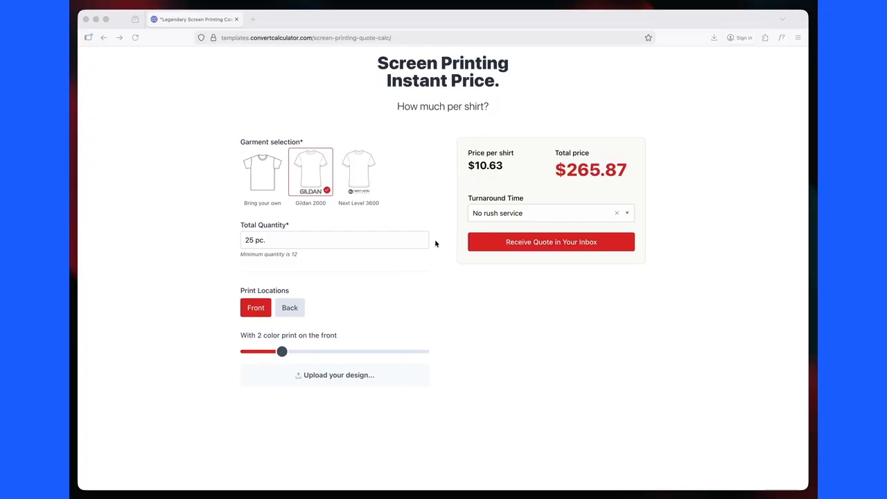
Choose the Bring your own garment in the example calculator and examine the price per shirt and total price
{"action": "left_click", "coordinate": [263, 179]}
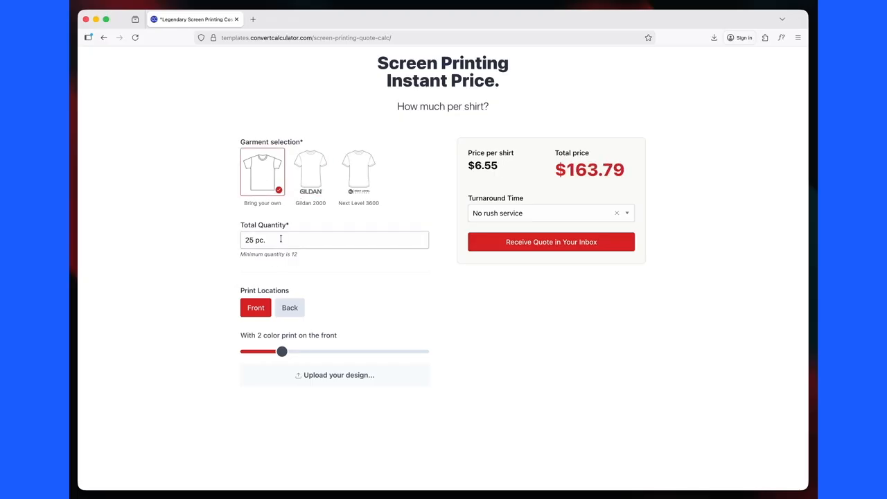
{"action": "mouse_move", "coordinate": [282, 352]}
{"action": "left_mouse_down"}
{"action": "mouse_move", "coordinate": [344, 357]}
{"action": "mouse_move", "coordinate": [280, 354]}
{"action": "left_mouse_up"}
{"action": "left_click_drag", "start_coordinate": [467, 165], "coordinate": [636, 168]}
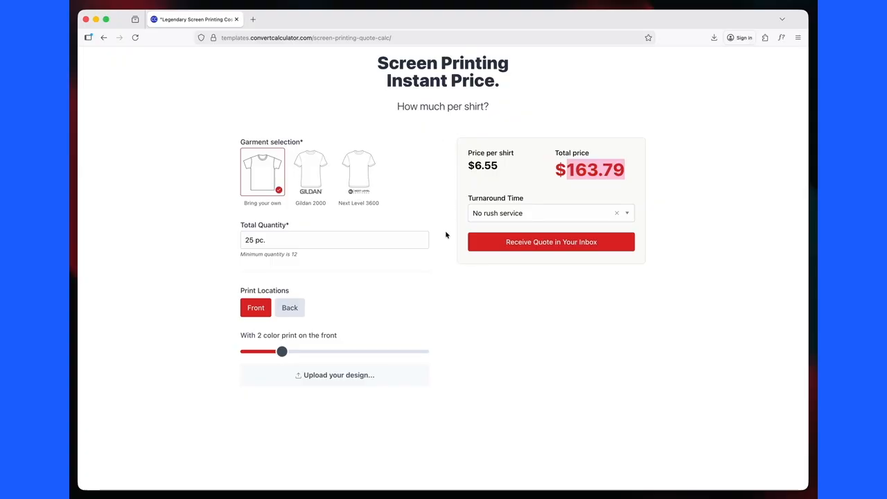
Reveal the example calculator's quote request form, look through its contact fields, and hide the details again
{"action": "left_click", "coordinate": [512, 243]}
{"action": "scroll", "coordinate": [516, 221], "scroll_direction": "down", "scroll_amount": 2}
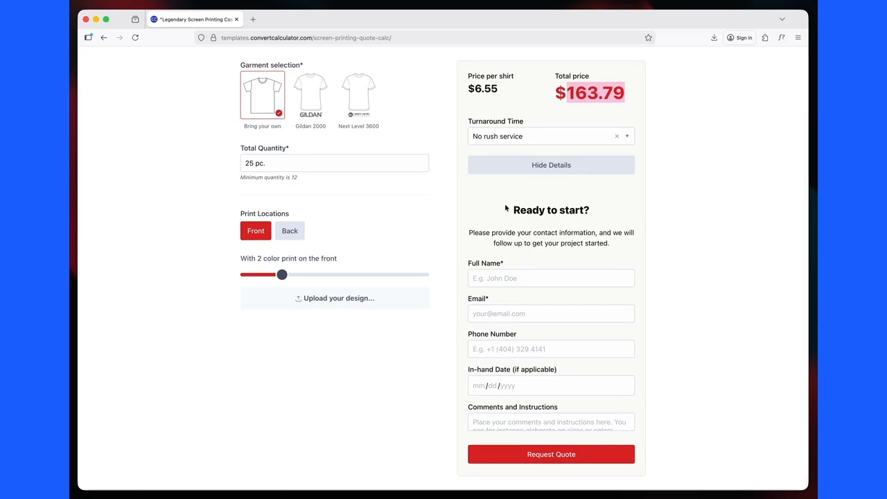
{"action": "left_click", "coordinate": [508, 165]}
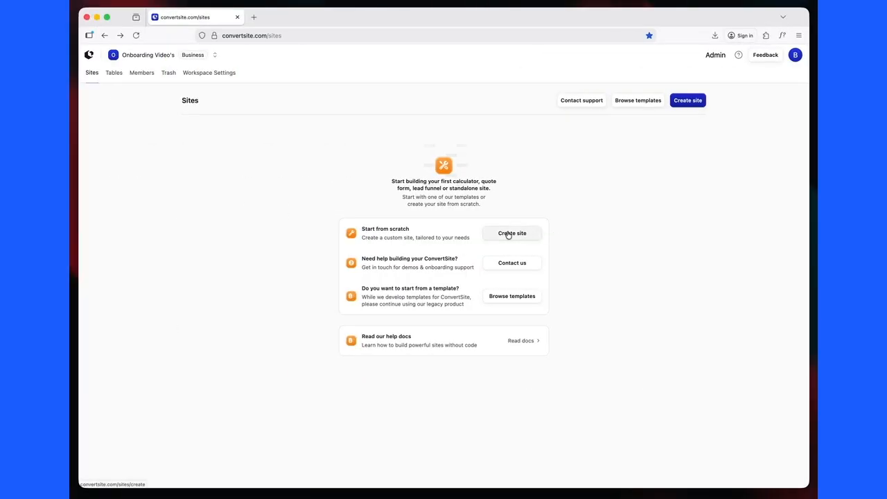
Create a new site from scratch in ConvertSite and add a Box component to the blank page
{"action": "left_click", "coordinate": [509, 233]}
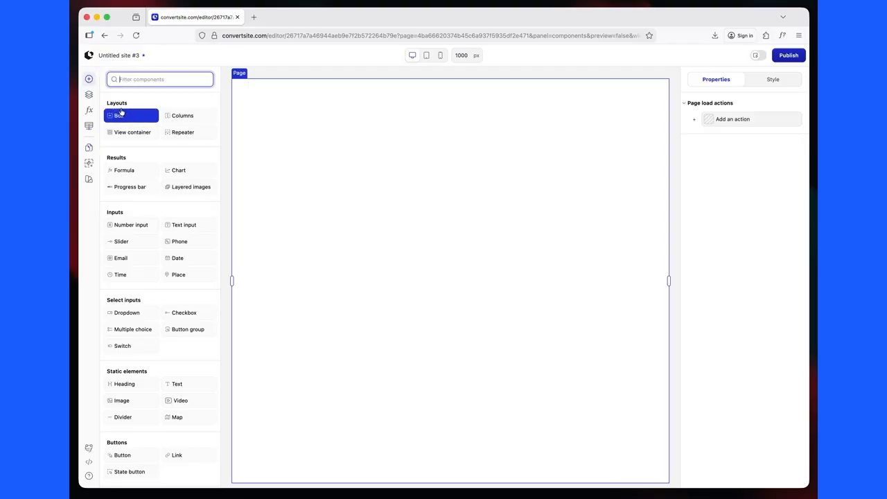
{"action": "left_click", "coordinate": [159, 78]}
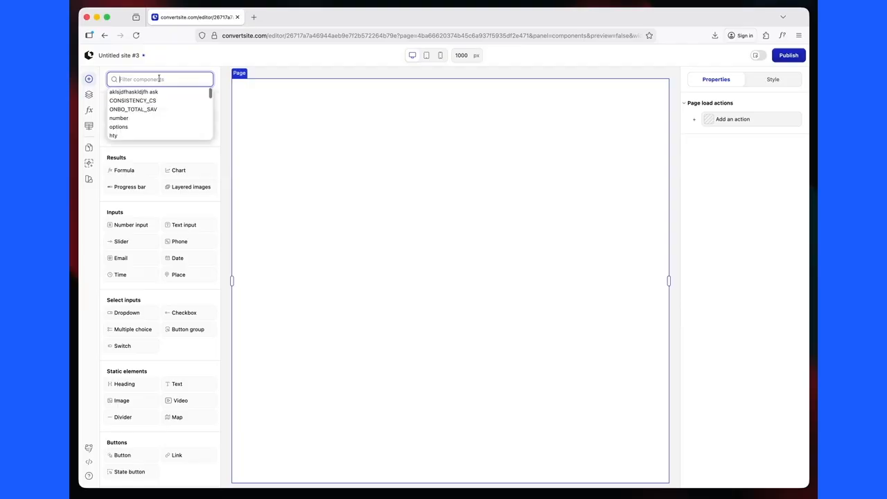
{"action": "type", "text": "box"}
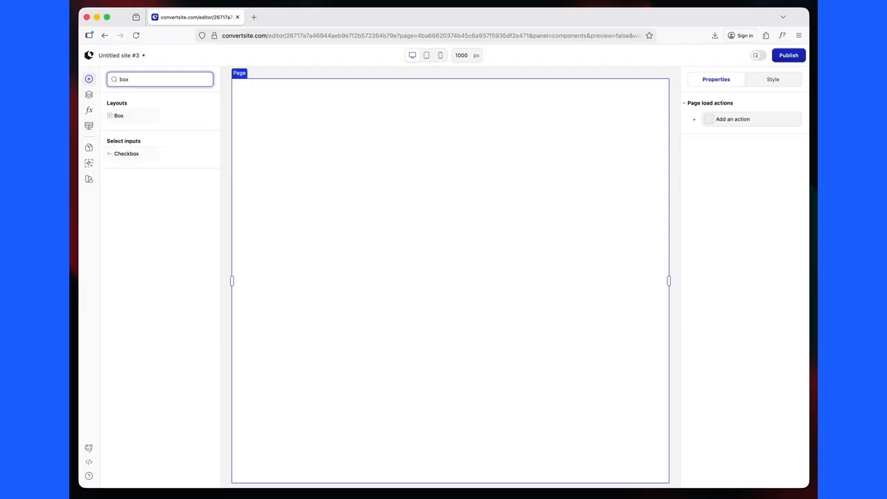
{"action": "left_click_drag", "start_coordinate": [147, 121], "coordinate": [287, 111]}
{"action": "left_click", "coordinate": [760, 80]}
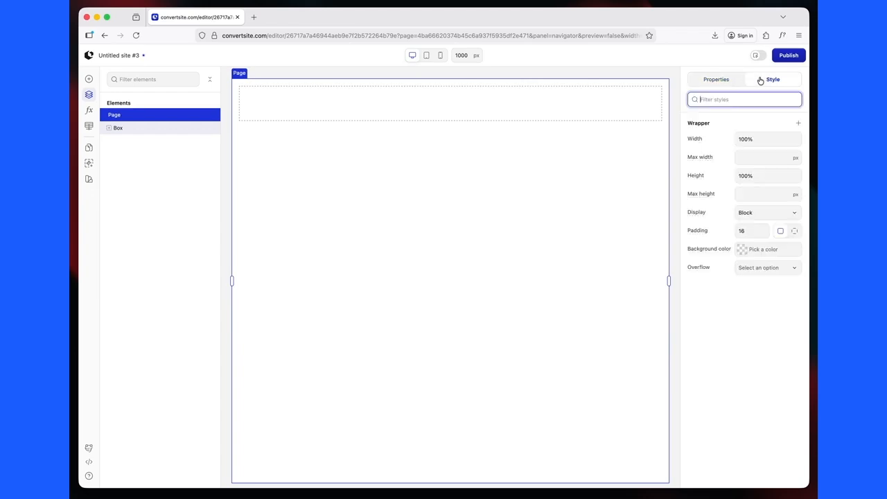
{"action": "left_click", "coordinate": [765, 158]}
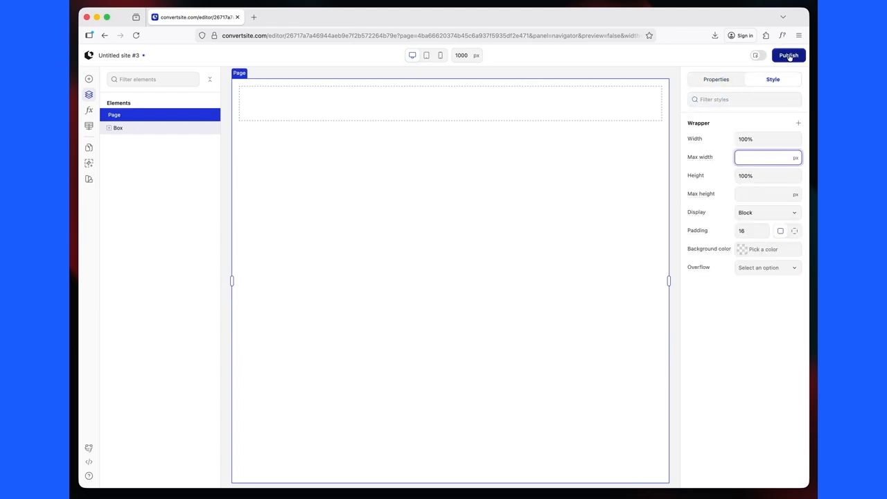
{"action": "type", "text": "800"}
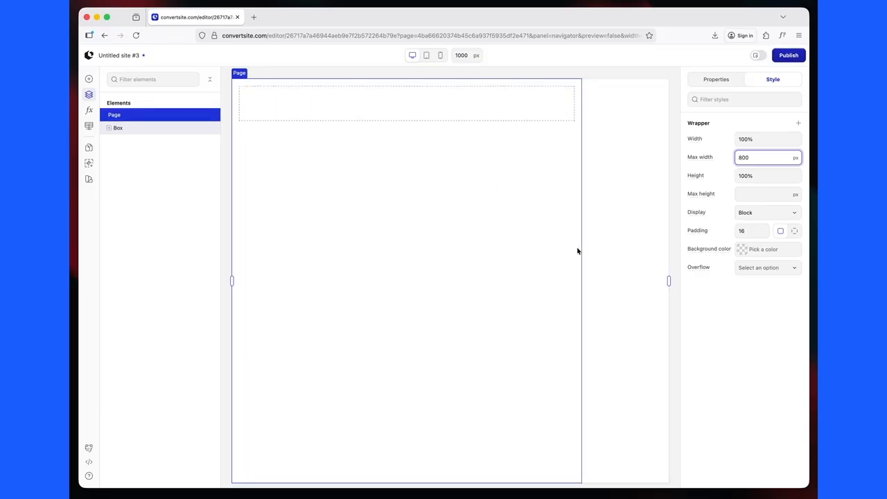
Set the box's max width to 800 px and add Margin left and Margin right styles to its wrapper
{"action": "type", "text": "800"}
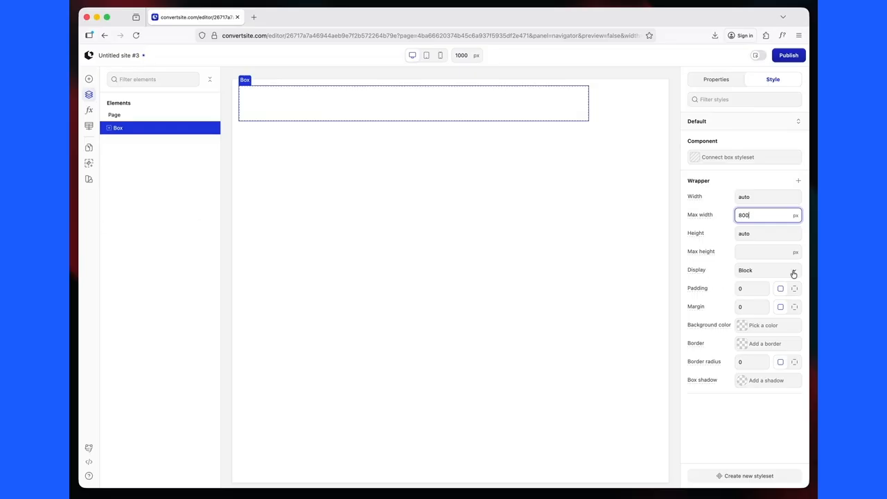
{"action": "left_click", "coordinate": [798, 181]}
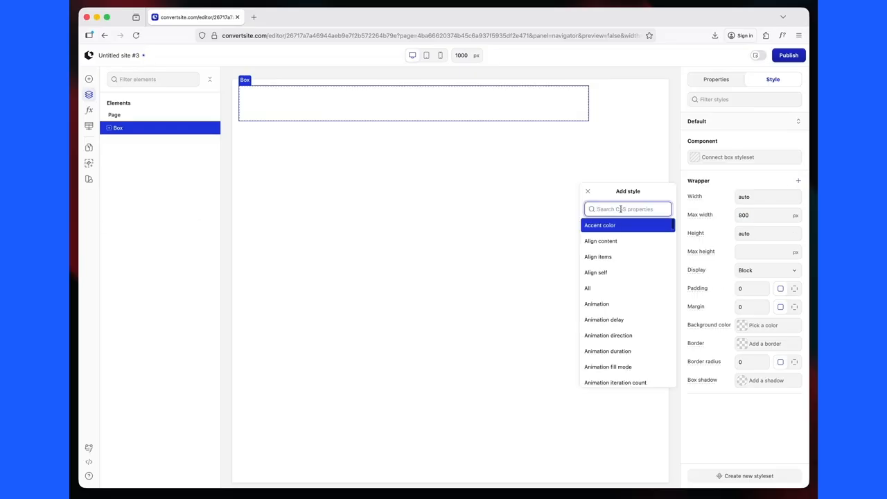
{"action": "type", "text": "margin"}
{"action": "left_click", "coordinate": [600, 240]}
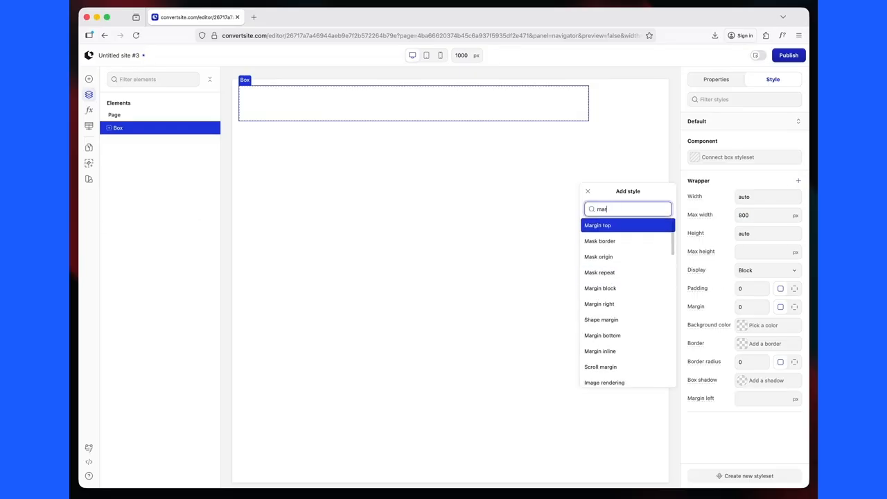
{"action": "left_click", "coordinate": [600, 273]}
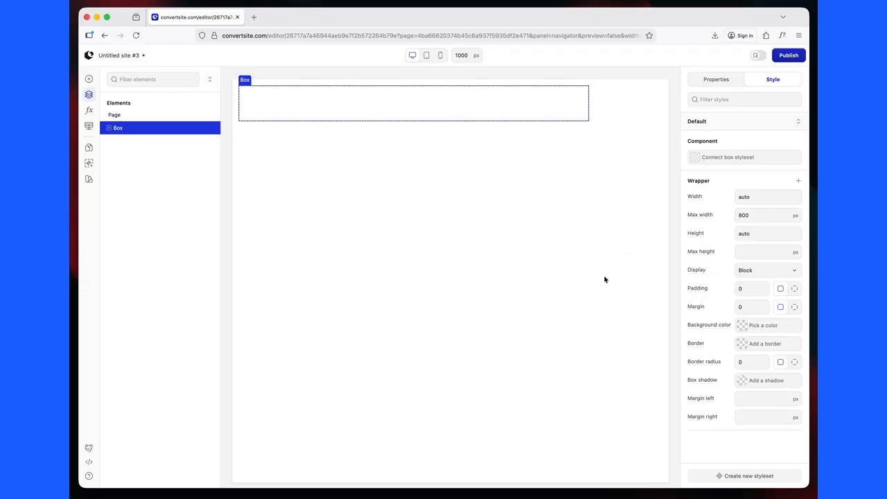
Set the box's left and right margins to auto so it is centered on the page
{"action": "left_click", "coordinate": [699, 400]}
{"action": "left_click", "coordinate": [626, 395]}
{"action": "type", "text": "auto"}
{"action": "left_click", "coordinate": [763, 416]}
{"action": "type", "text": "auto"}
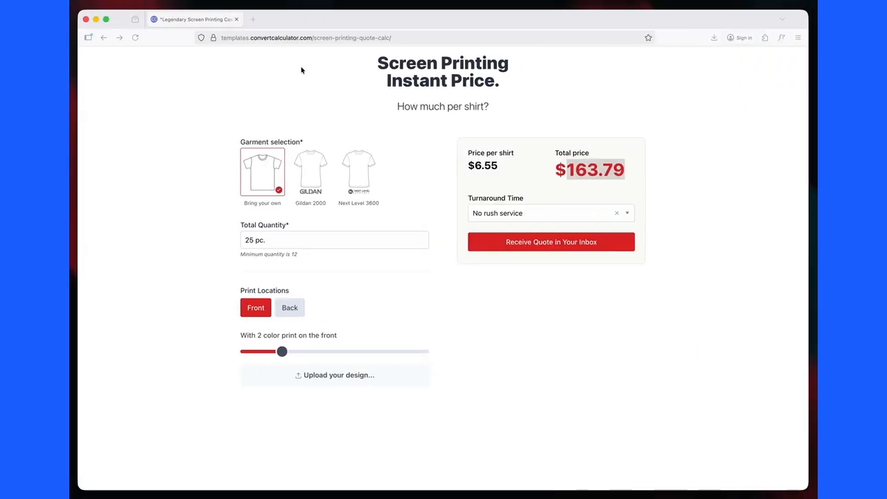
Add a heading inside the box with the content "Screen Printing", following the example calculator's title
{"action": "left_click_drag", "start_coordinate": [377, 58], "coordinate": [523, 111]}
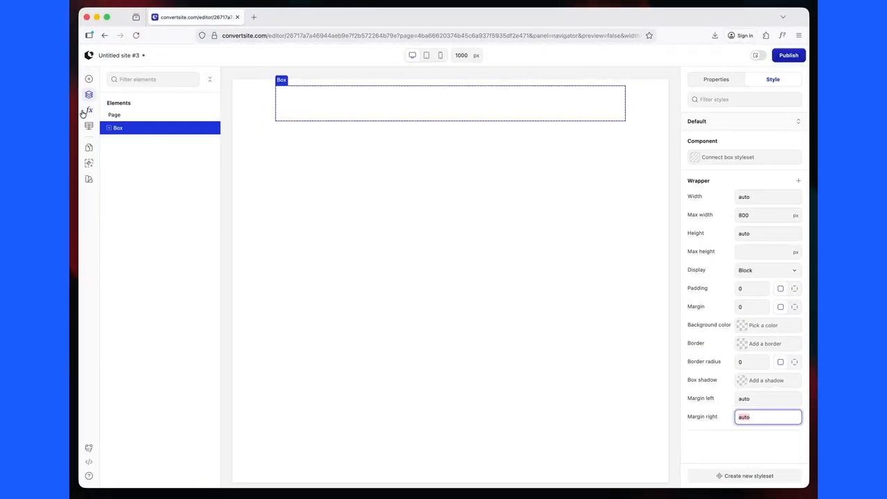
{"action": "left_click", "coordinate": [89, 79]}
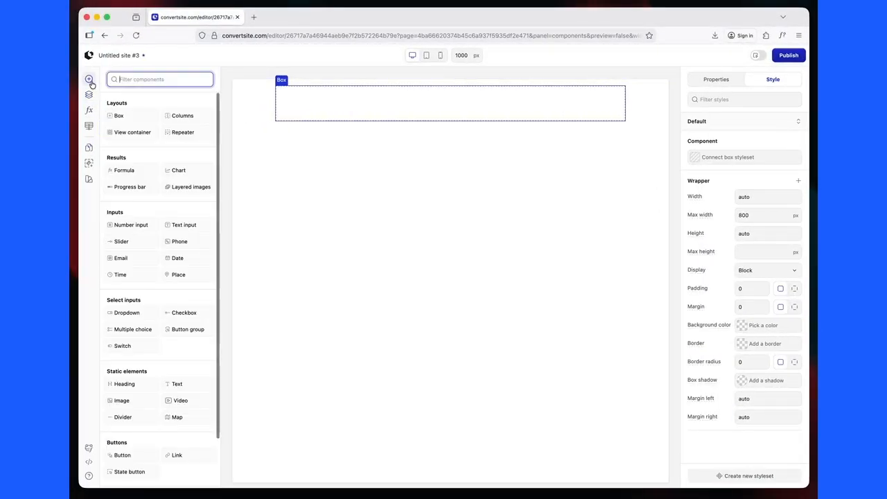
{"action": "type", "text": "head"}
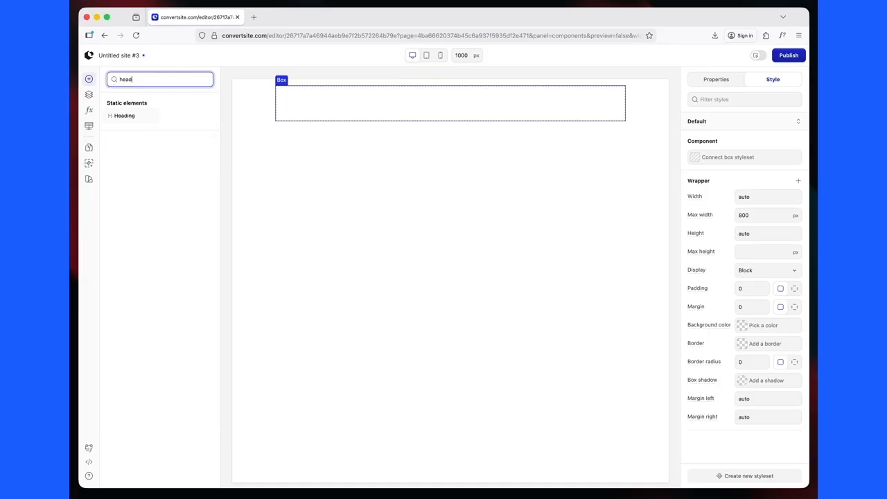
{"action": "left_click", "coordinate": [142, 121]}
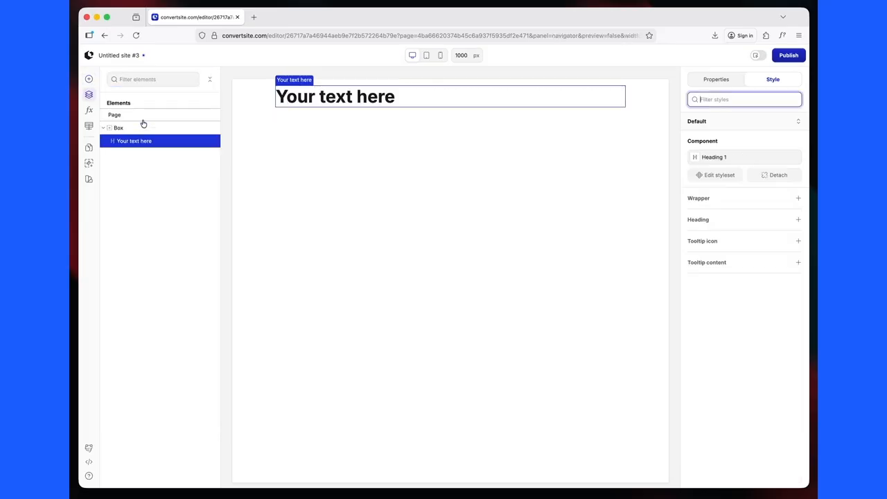
{"action": "left_click", "coordinate": [719, 81]}
{"action": "left_click", "coordinate": [720, 133]}
{"action": "key", "text": "super+a"}
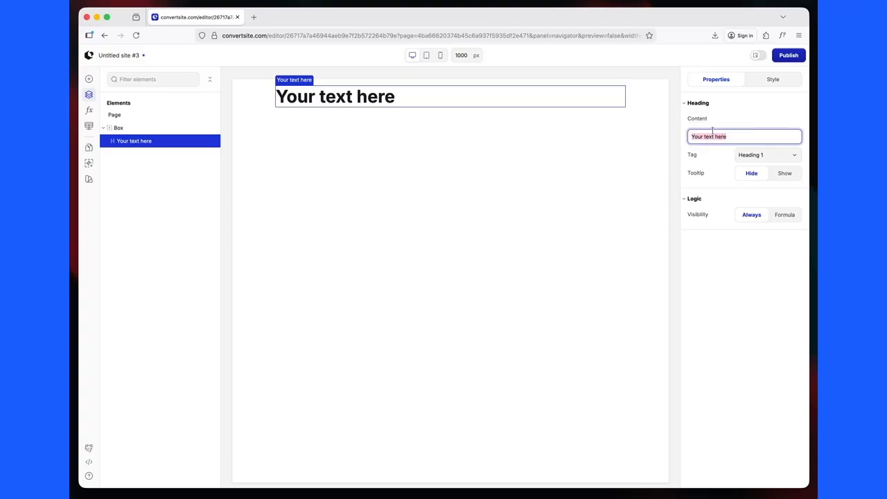
{"action": "type", "text": "Screen Printing"}
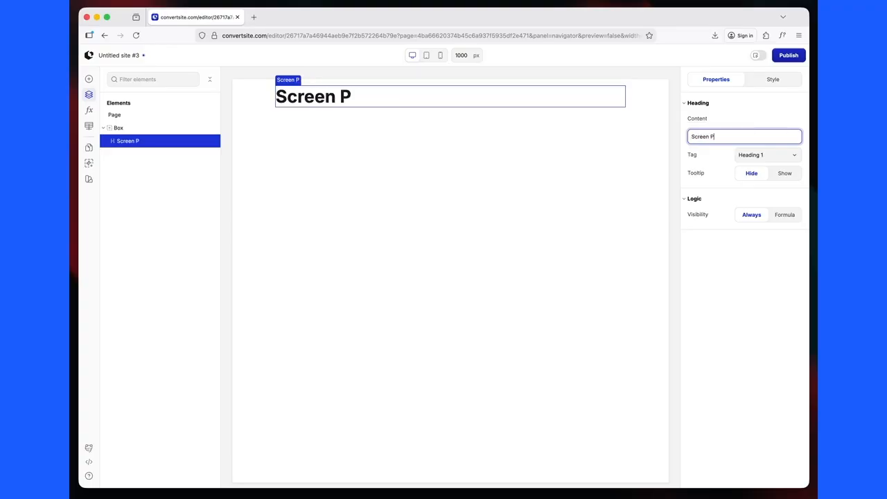
Duplicate the "Screen Printing" heading and change the copy's content to "Instant Price."
{"action": "right_click", "coordinate": [131, 141]}
{"action": "left_click", "coordinate": [149, 150]}
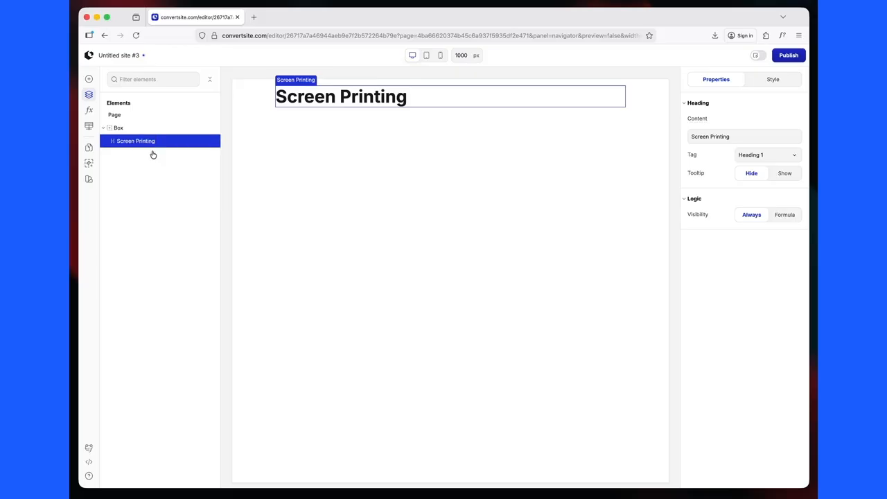
{"action": "left_click", "coordinate": [736, 135]}
{"action": "key", "text": "super+a"}
{"action": "type", "text": "Instant {"}
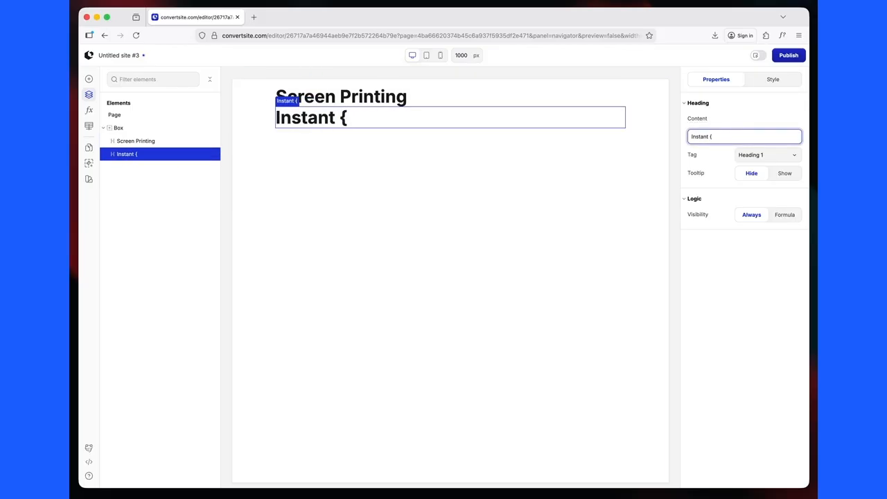
{"action": "key", "text": "BackSpace"}
{"action": "type", "text": "Price."}
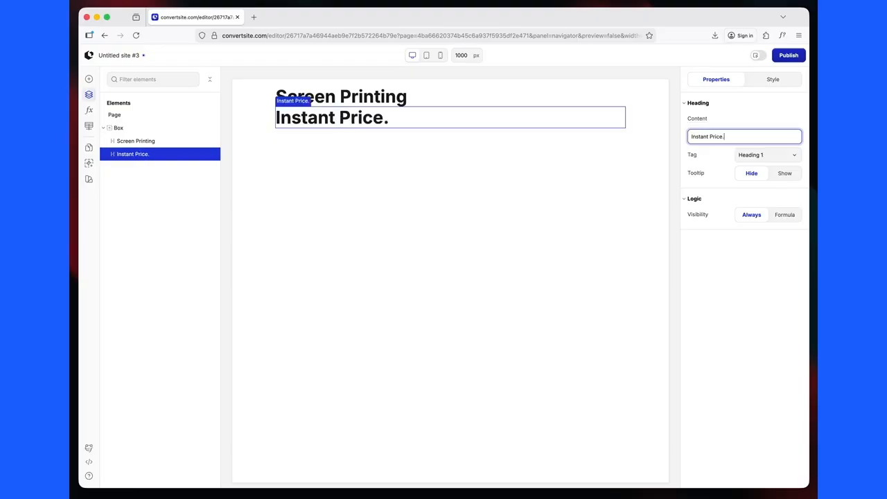
Center the "Screen Printing" heading by adding a Justify content style set to Center on its wrapper
{"action": "left_click", "coordinate": [414, 97]}
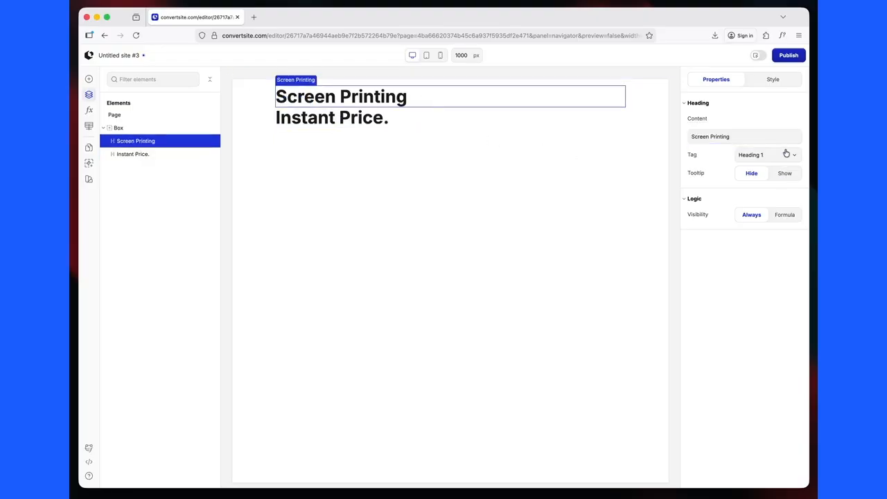
{"action": "left_click", "coordinate": [773, 80]}
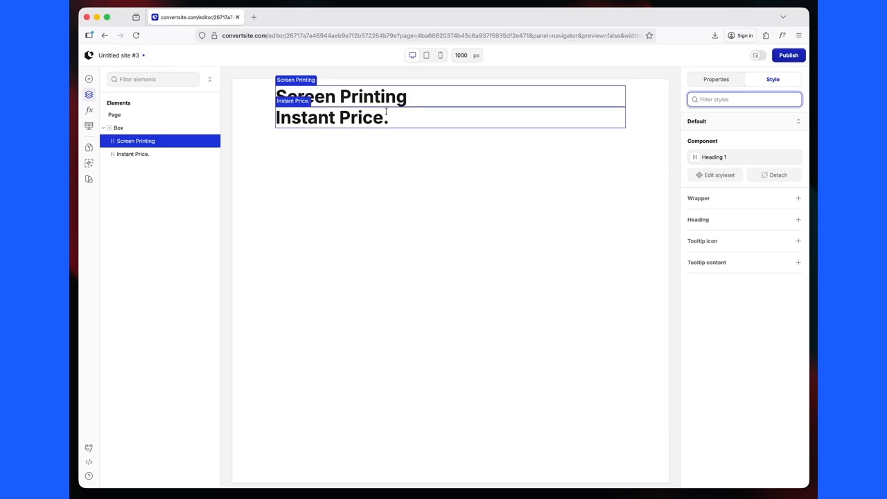
{"action": "left_click", "coordinate": [799, 198]}
{"action": "type", "text": "just"}
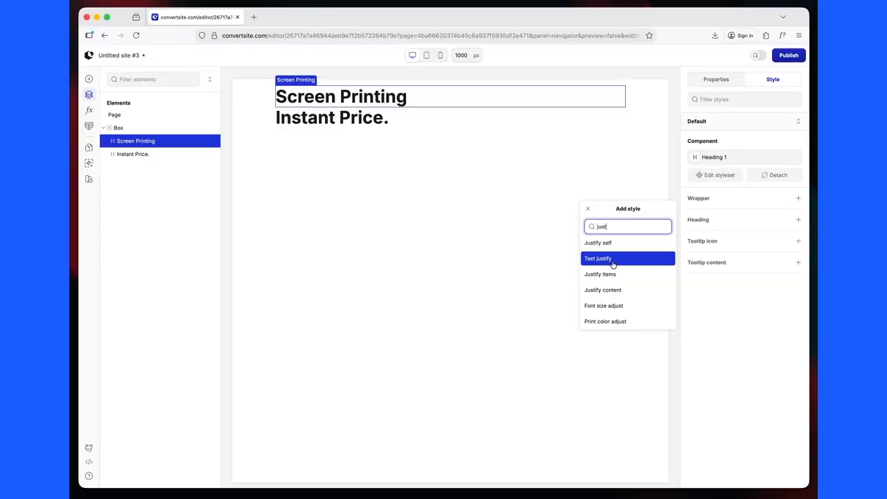
{"action": "left_click", "coordinate": [610, 290]}
{"action": "left_click", "coordinate": [758, 214]}
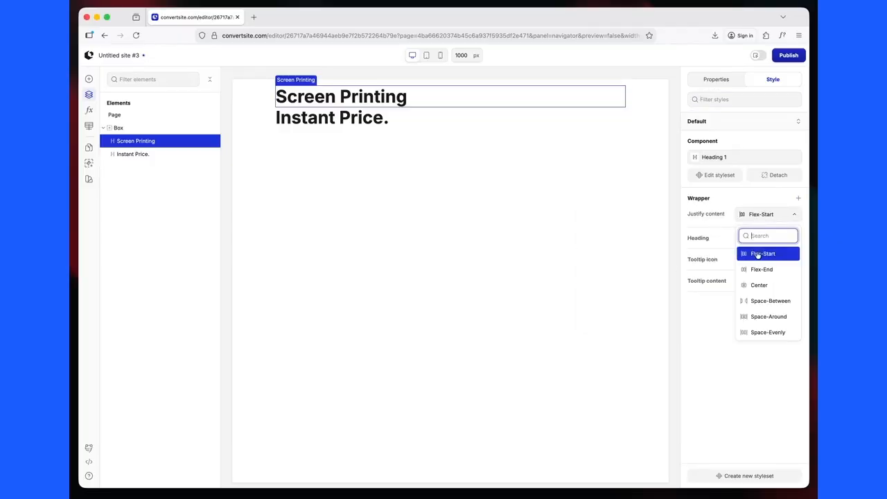
{"action": "left_click", "coordinate": [759, 283]}
Center the "Instant Price." heading with a wrapper Justify content style set to Center
{"action": "left_click", "coordinate": [458, 113]}
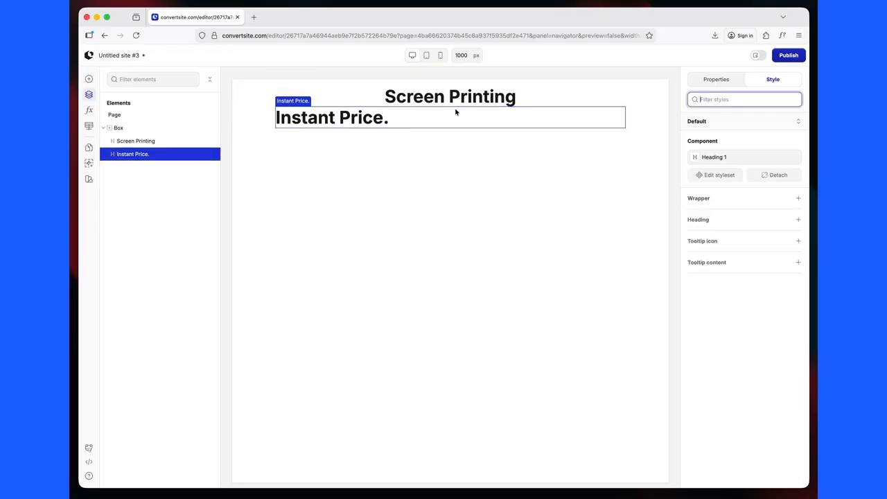
{"action": "left_click", "coordinate": [684, 219]}
{"action": "type", "text": "just"}
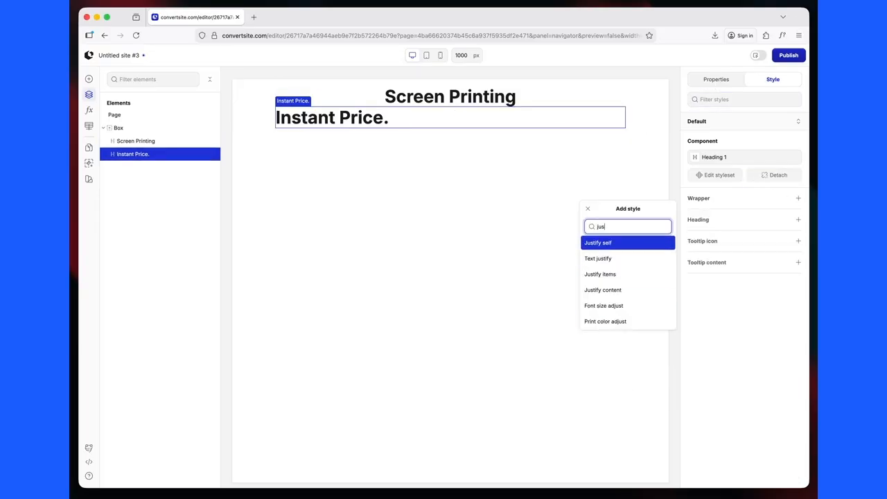
{"action": "left_click", "coordinate": [610, 273]}
{"action": "left_click", "coordinate": [765, 221]}
{"action": "left_click", "coordinate": [761, 284]}
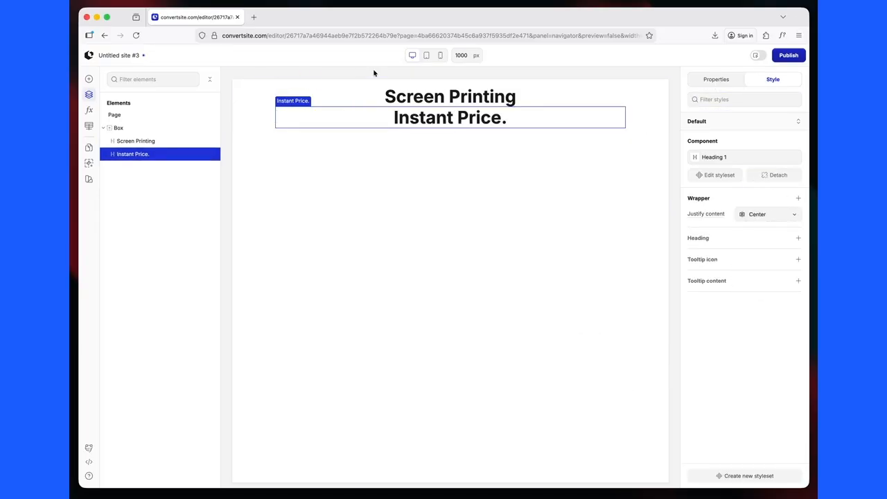
Add a second box below the title box and give it a top margin of 32
{"action": "left_click", "coordinate": [115, 127]}
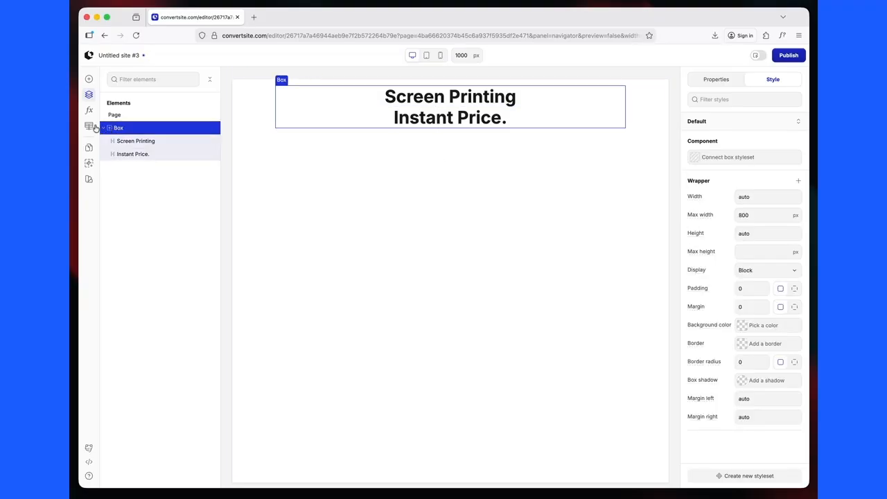
{"action": "left_click", "coordinate": [89, 79]}
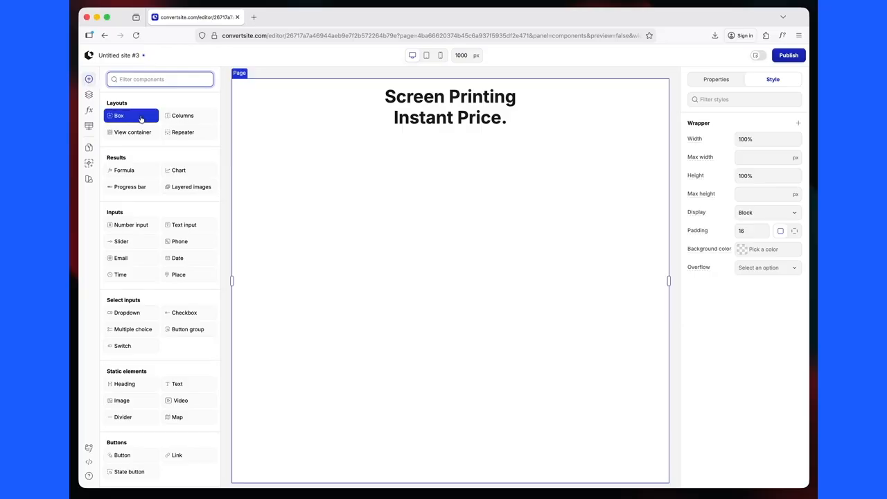
{"action": "left_click", "coordinate": [138, 121]}
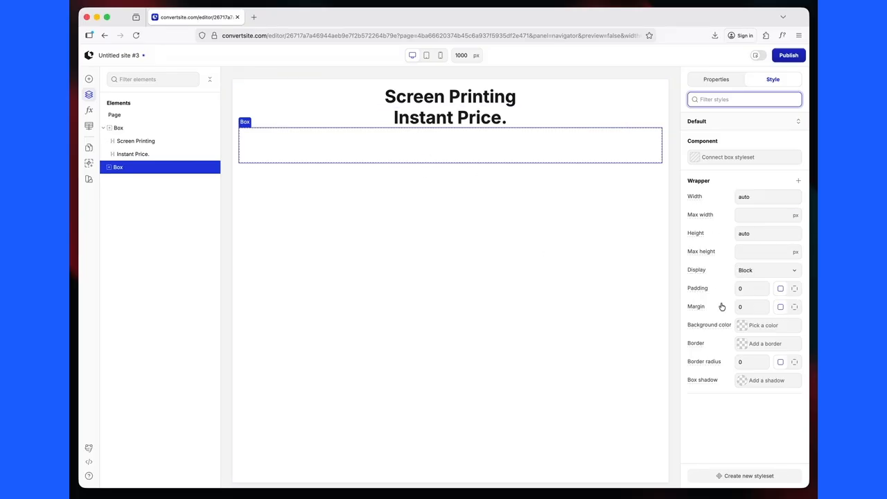
{"action": "left_click", "coordinate": [795, 307]}
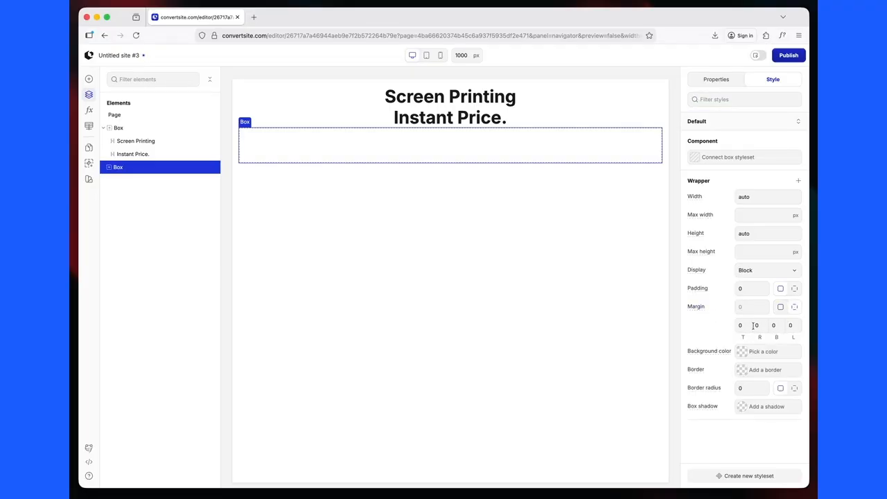
{"action": "left_click", "coordinate": [744, 325]}
{"action": "type", "text": "32"}
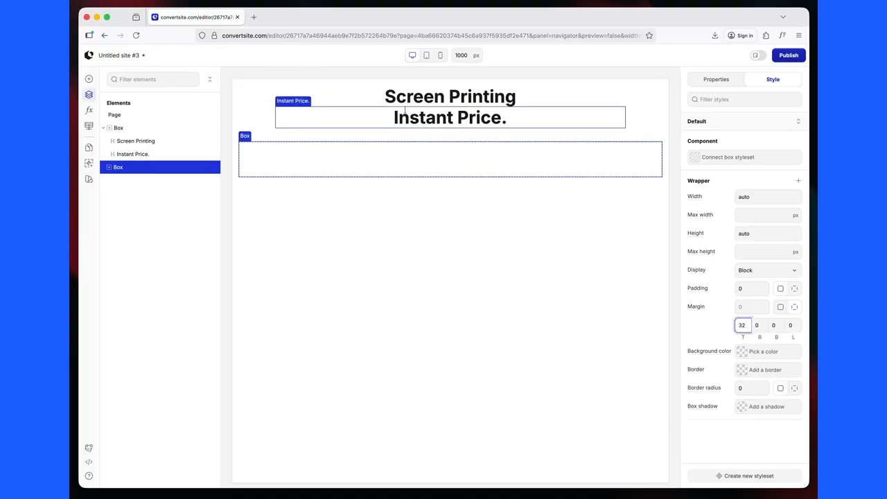
Insert a columns element inside the new lower box
{"action": "left_click", "coordinate": [89, 78]}
{"action": "left_click", "coordinate": [187, 116]}
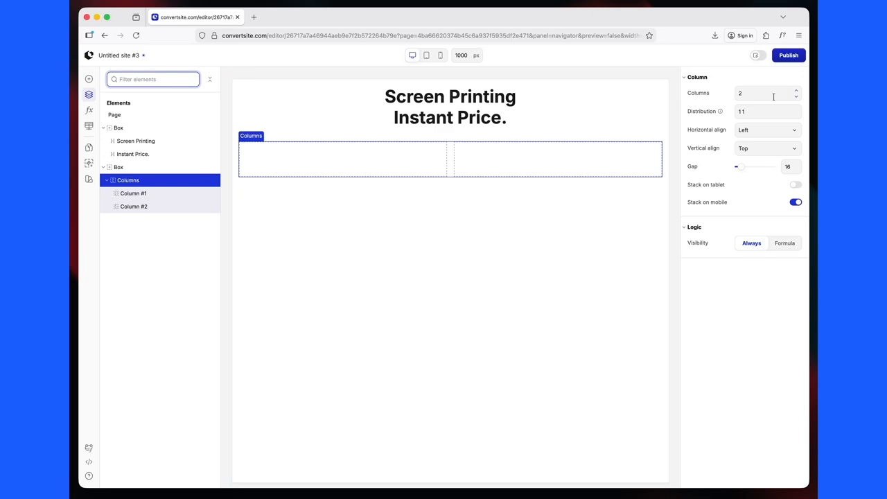
Try the columns element with four columns and with only one
{"action": "left_click", "coordinate": [798, 91]}
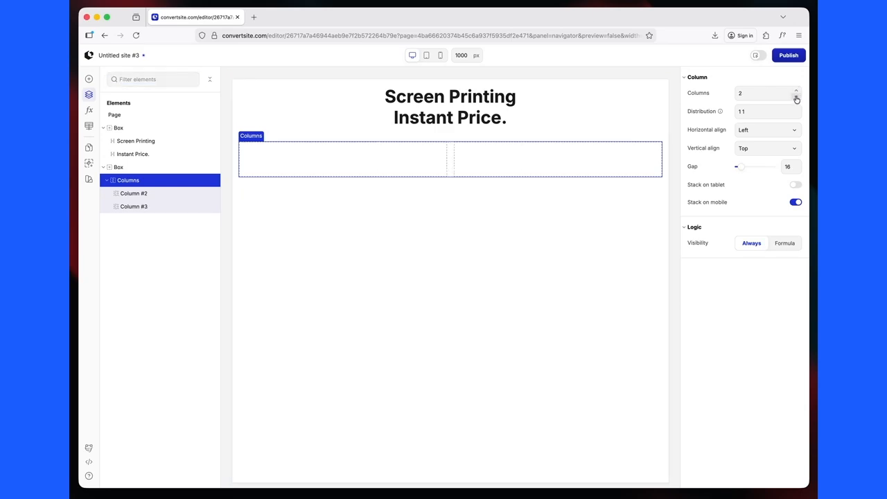
{"action": "left_click", "coordinate": [798, 91]}
{"action": "left_click", "coordinate": [797, 91]}
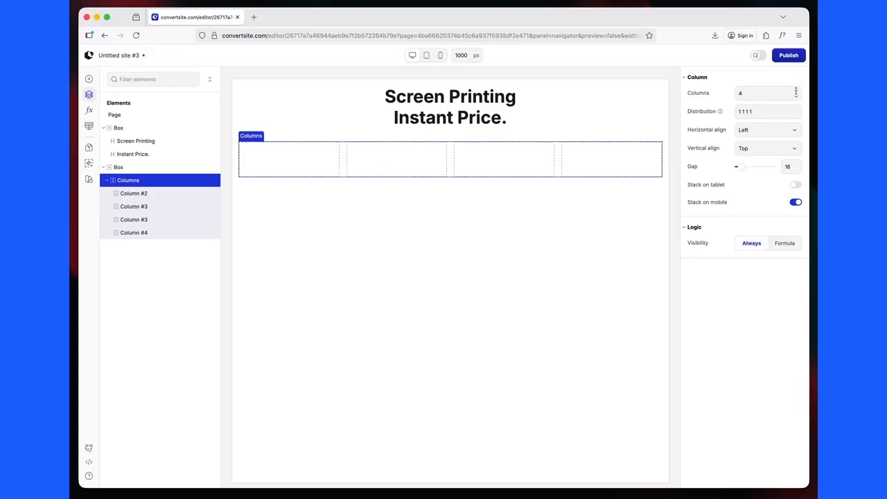
{"action": "left_click", "coordinate": [797, 96]}
{"action": "left_click", "coordinate": [797, 96]}
{"action": "left_click", "coordinate": [797, 96]}
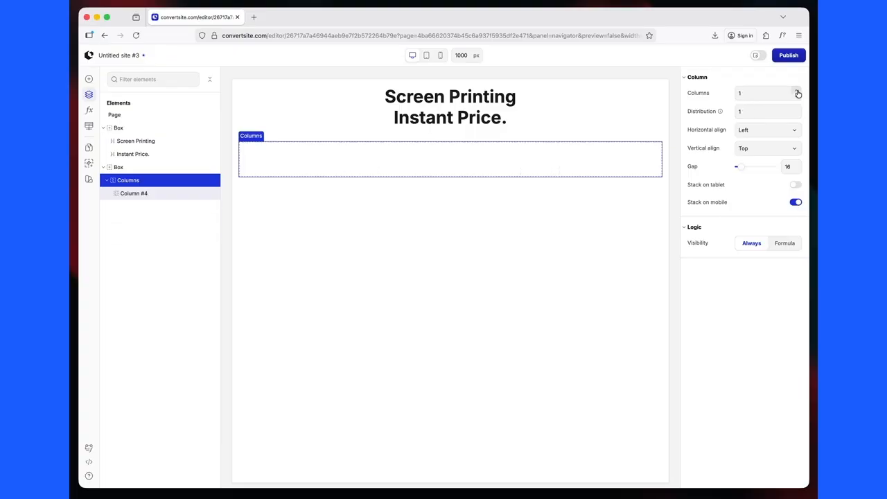
Set the two-column element's distribution to 4 3 and its gap to 32
{"action": "left_click", "coordinate": [766, 111]}
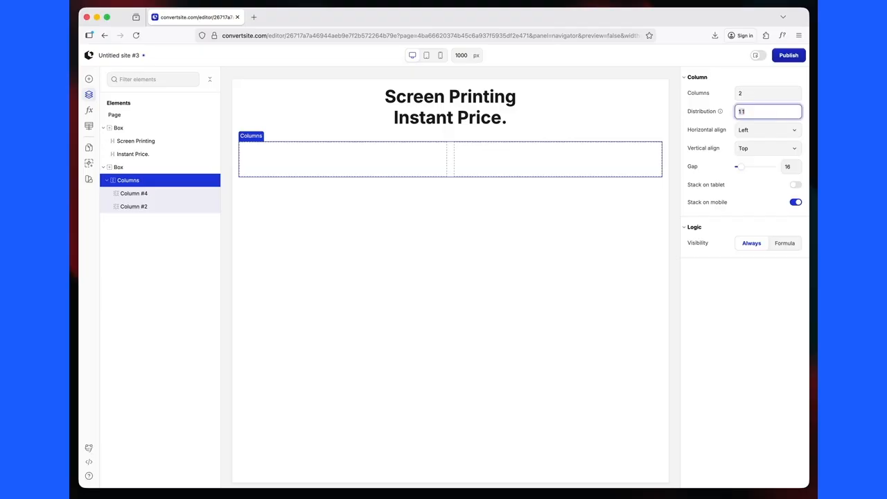
{"action": "type", "text": "4 3"}
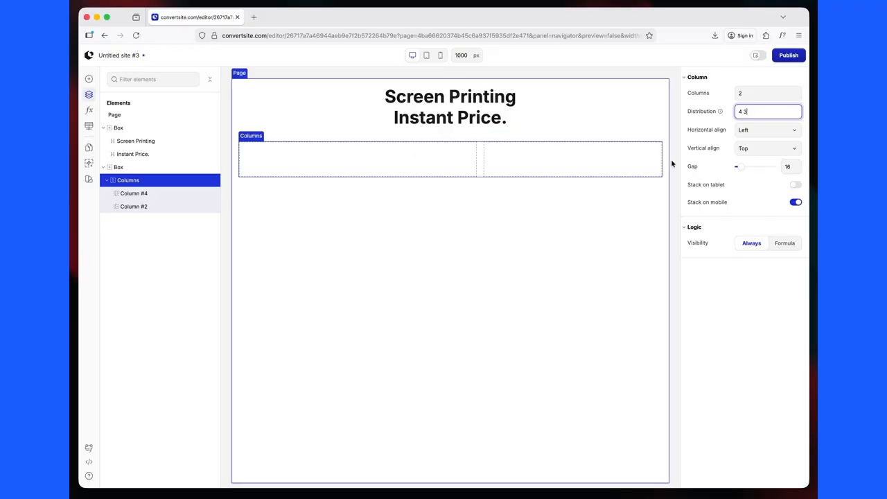
{"action": "left_click", "coordinate": [797, 165]}
{"action": "double_click", "coordinate": [790, 166]}
{"action": "type", "text": "32"}
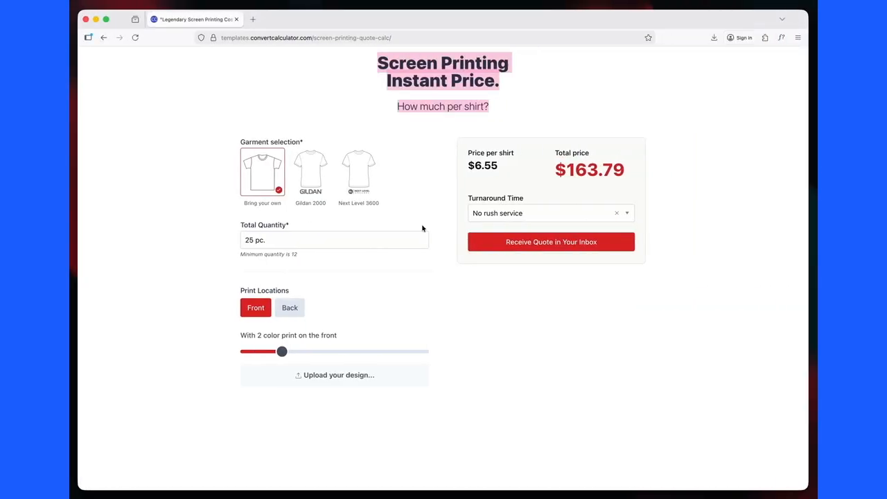
{"action": "key", "text": "ctrl+Left"}
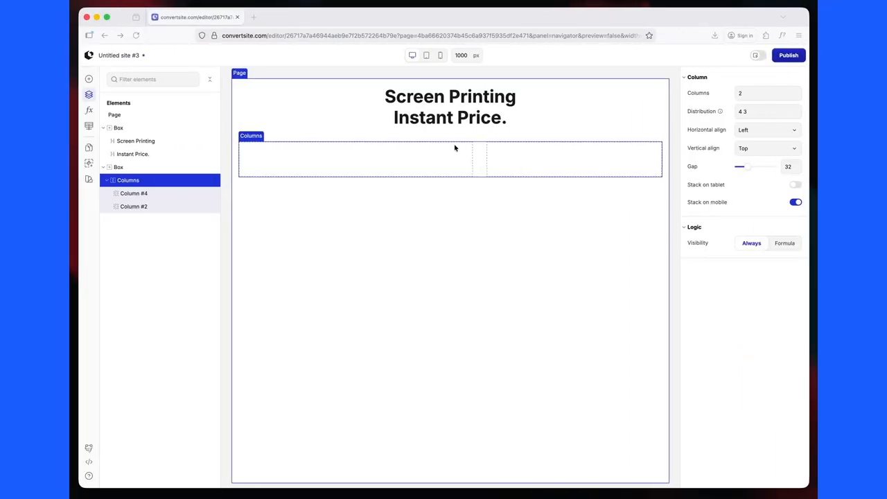
Add a box inside the wider column
{"action": "left_click", "coordinate": [331, 161]}
{"action": "left_click", "coordinate": [89, 79]}
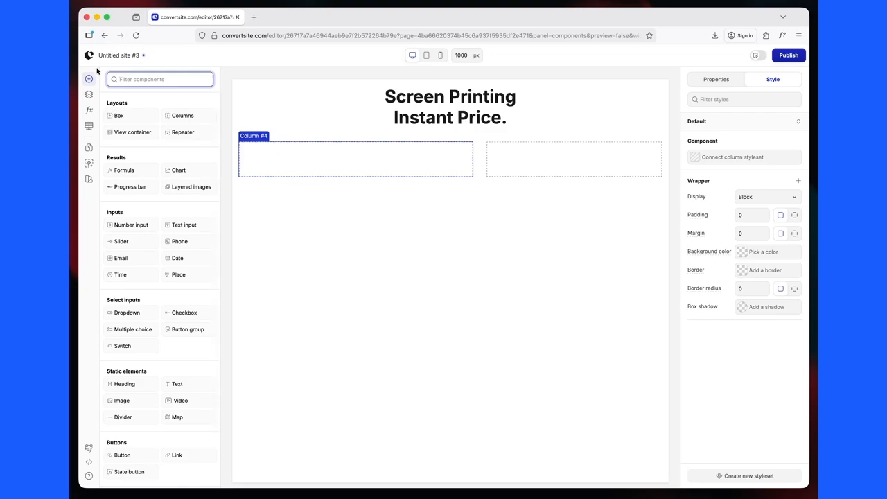
{"action": "left_click", "coordinate": [118, 116]}
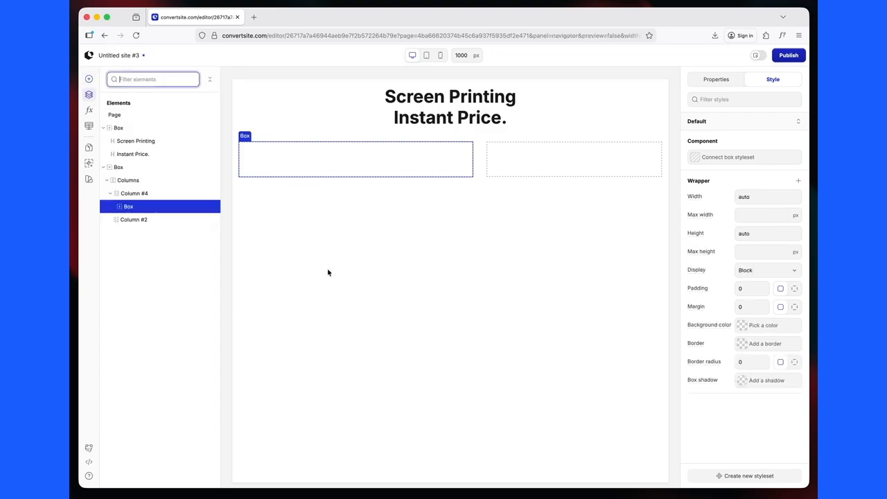
Rename the box in the wider column as question
{"action": "double_click", "coordinate": [130, 207]}
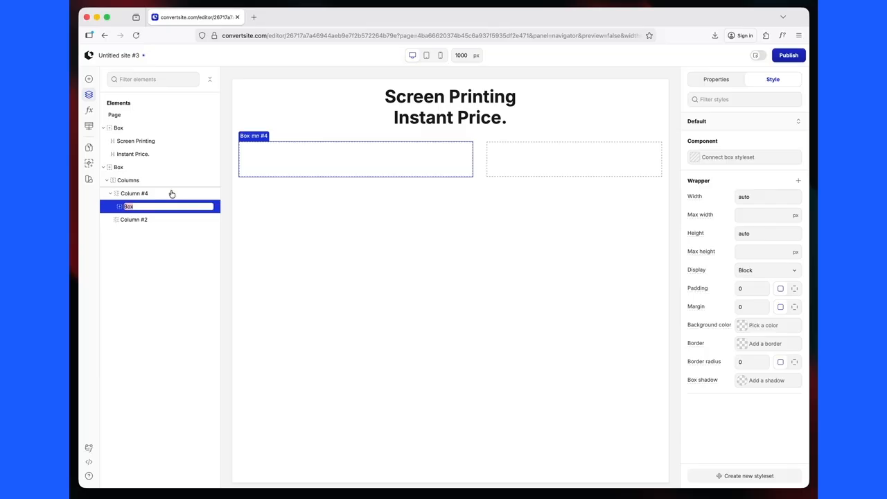
{"action": "type", "text": "2"}
{"action": "type", "text": "uesti"}
{"action": "key", "text": "BackSpace"}
{"action": "key", "text": "BackSpace"}
{"action": "key", "text": "BackSpace"}
{"action": "key", "text": "BackSpace"}
{"action": "key", "text": "BackSpace"}
{"action": "key", "text": "BackSpace"}
{"action": "type", "text": "que"}
{"action": "key", "text": "Return"}
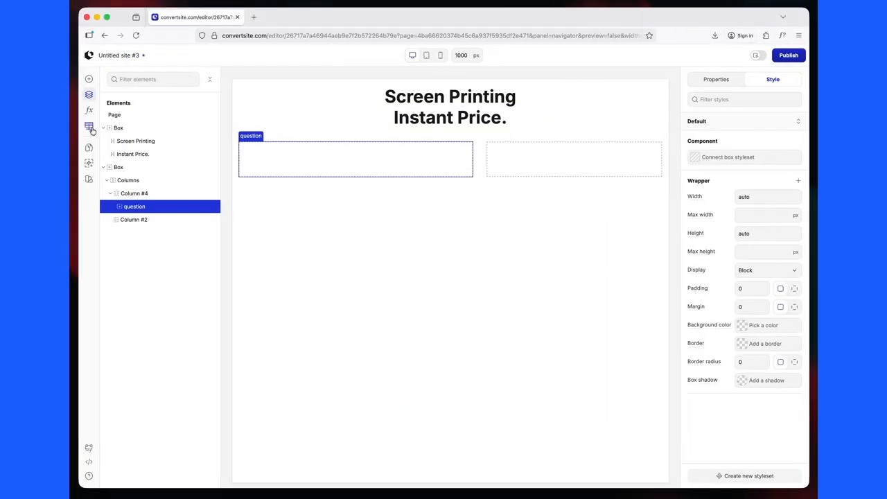
Add a multiple choice input inside the question box
{"action": "left_click", "coordinate": [89, 79]}
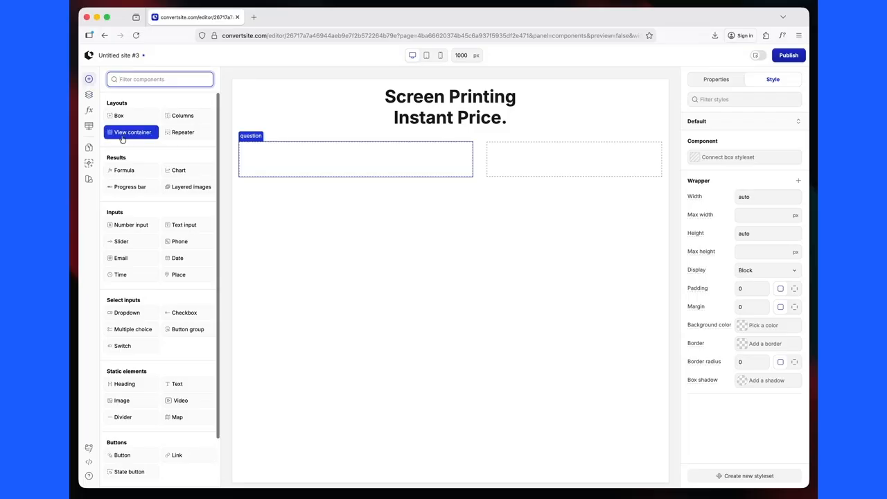
{"action": "left_click", "coordinate": [160, 81]}
{"action": "type", "text": "o"}
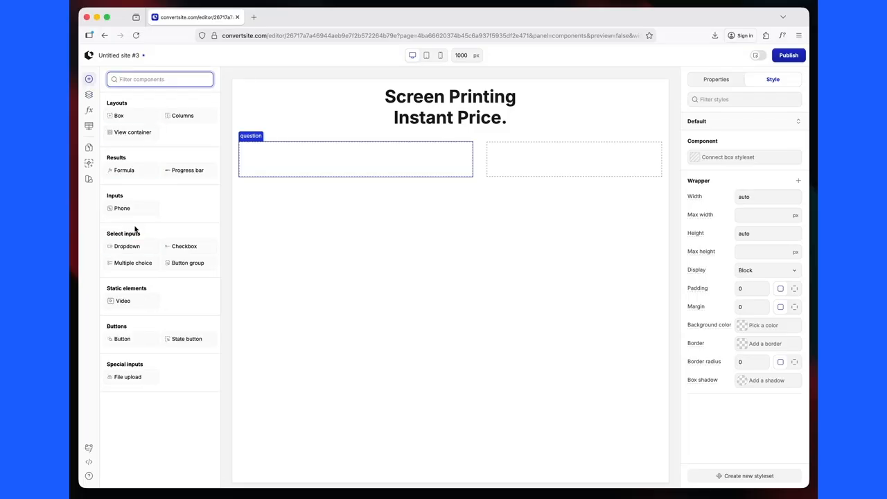
{"action": "left_click", "coordinate": [134, 266]}
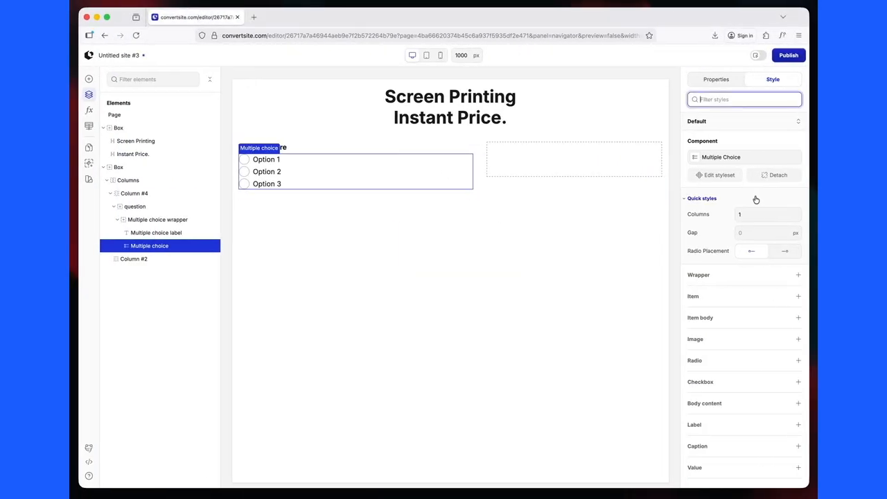
Label the three multiple choice options t-shirt, crew and hoody
{"action": "left_click", "coordinate": [714, 79]}
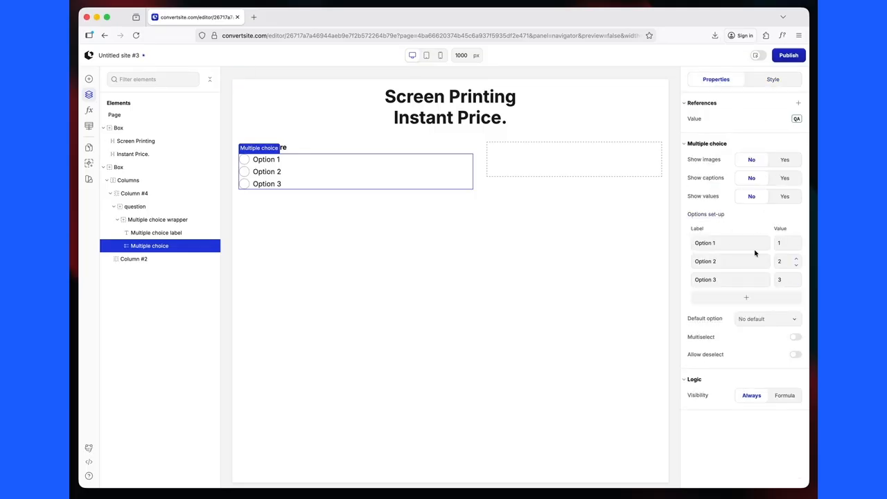
{"action": "left_click", "coordinate": [735, 244]}
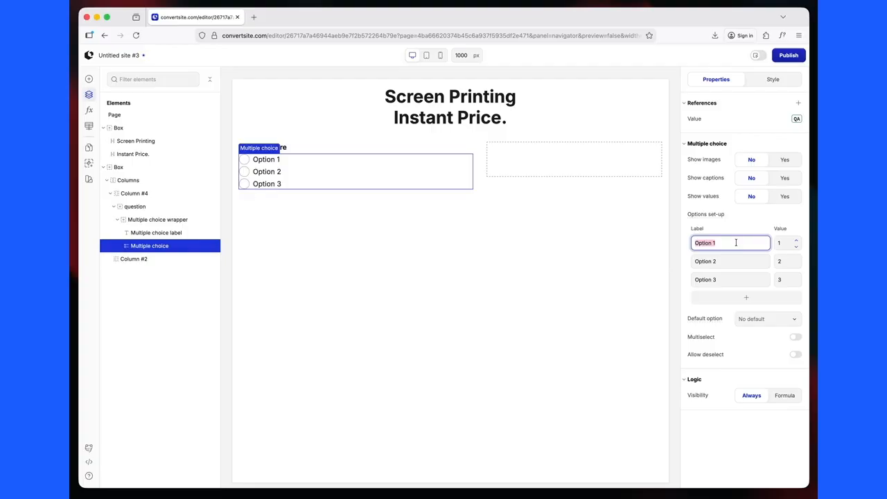
{"action": "type", "text": "t-shirt"}
{"action": "left_click", "coordinate": [734, 261]}
{"action": "type", "text": "crew"}
{"action": "left_click", "coordinate": [726, 280]}
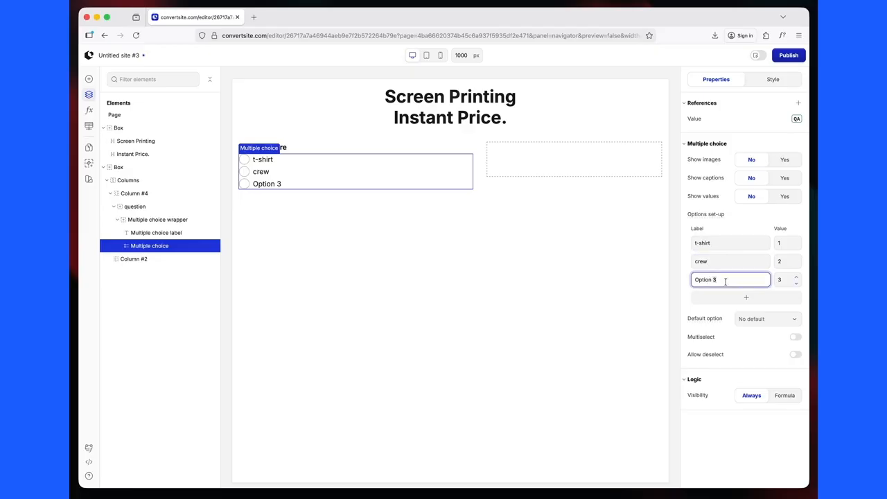
{"action": "type", "text": "hoody"}
{"action": "left_click", "coordinate": [328, 242]}
{"action": "left_click", "coordinate": [356, 166]}
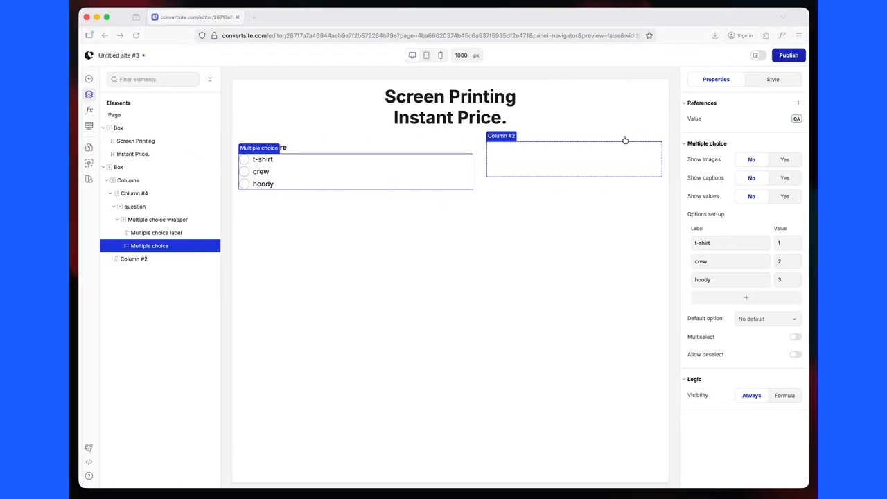
Show images on the multiple choice options, using Shirt.png for the t-shirt and Crew.jpg for the crew option
{"action": "left_click", "coordinate": [781, 164]}
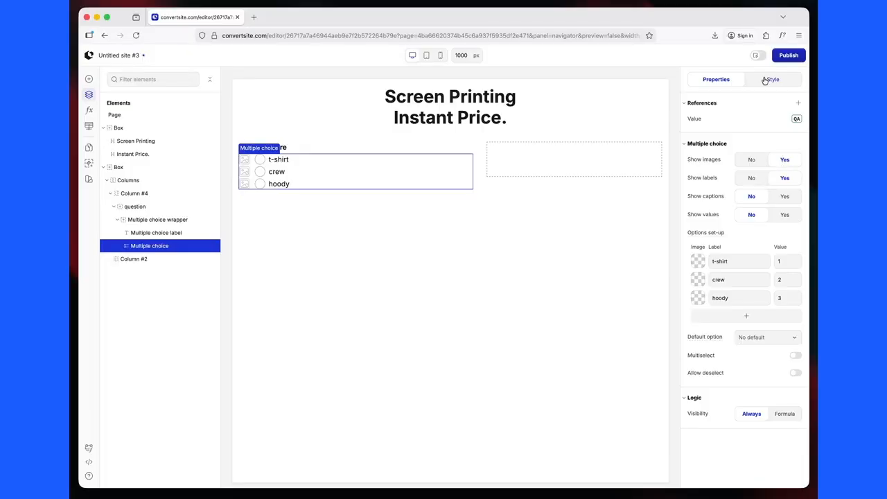
{"action": "left_click", "coordinate": [698, 262]}
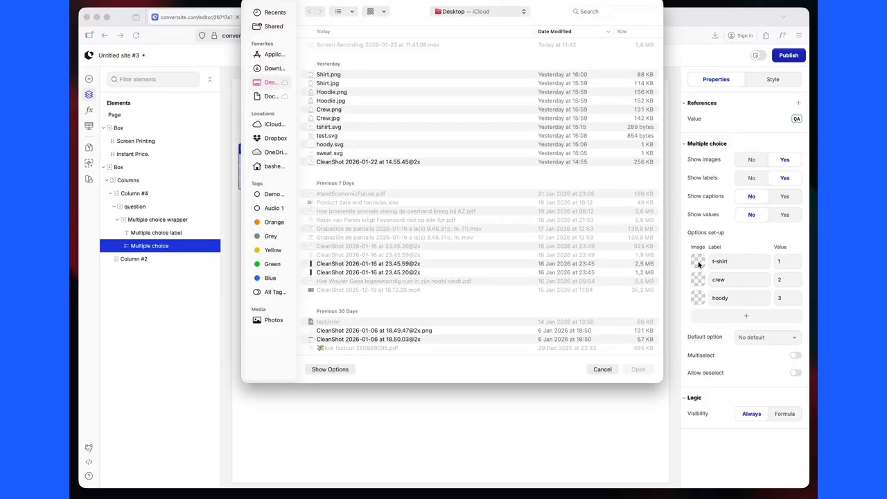
{"action": "double_click", "coordinate": [323, 75]}
{"action": "double_click", "coordinate": [325, 119]}
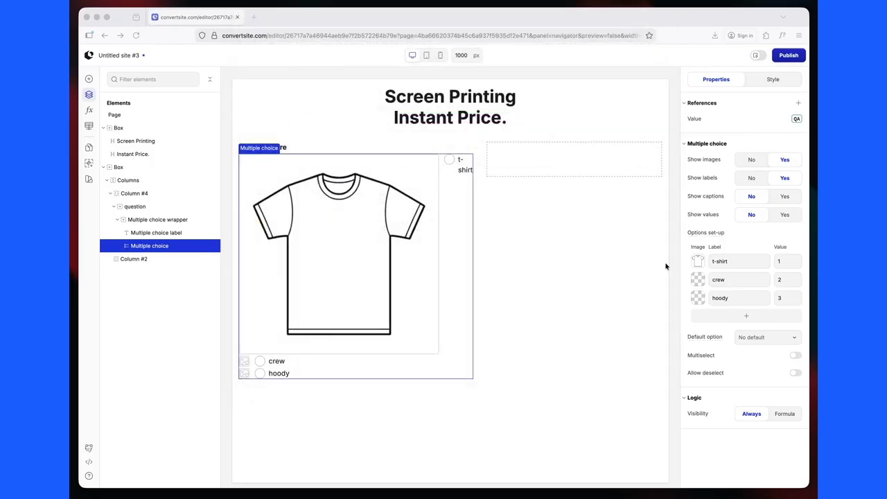
Try hoody.svg as the image of the hoody option
{"action": "left_click", "coordinate": [697, 299]}
{"action": "double_click", "coordinate": [330, 145]}
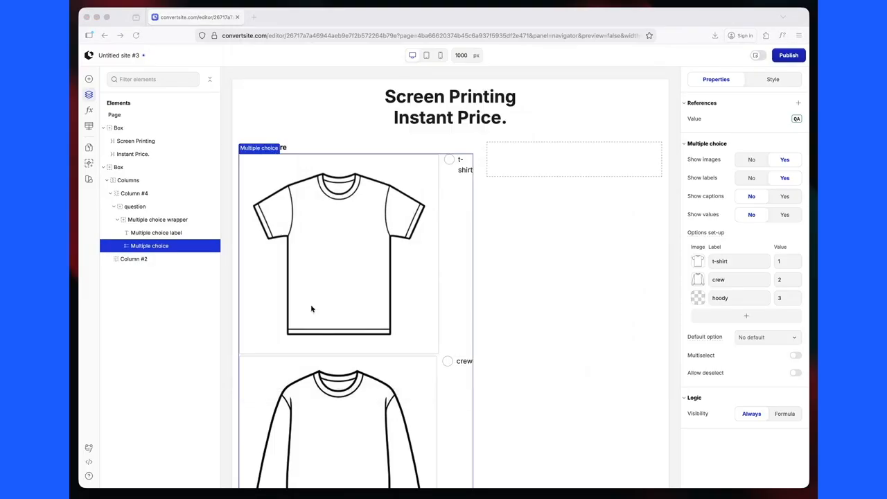
{"action": "scroll", "coordinate": [354, 319], "scroll_direction": "down", "scroll_amount": 3}
{"action": "scroll", "coordinate": [356, 322], "scroll_direction": "up", "scroll_amount": 3}
{"action": "scroll", "coordinate": [356, 322], "scroll_direction": "down", "scroll_amount": 3}
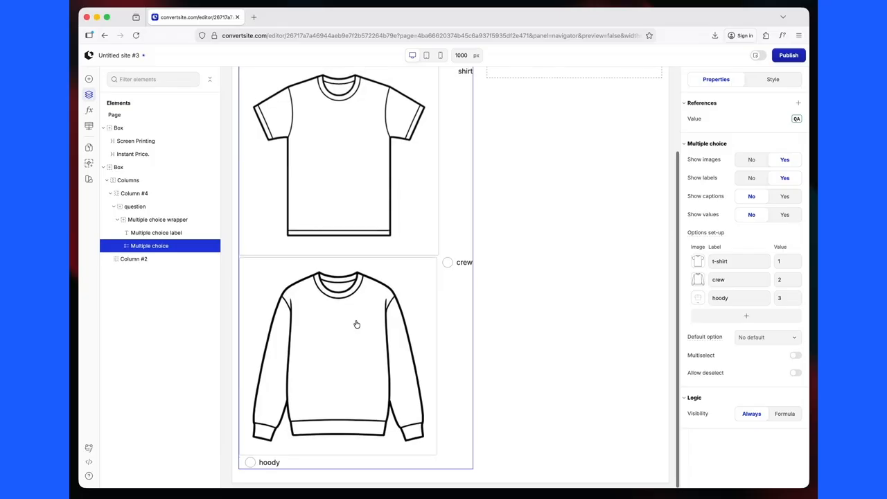
Use Hoodie.jpg as the third option's image and change its label to hoodie
{"action": "left_click", "coordinate": [699, 299]}
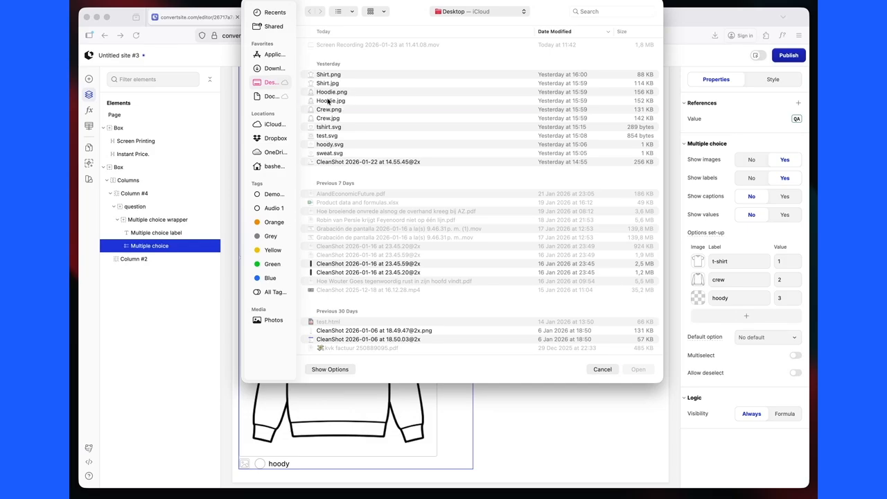
{"action": "double_click", "coordinate": [328, 102]}
{"action": "left_click", "coordinate": [744, 299]}
{"action": "key", "text": "BackSpace"}
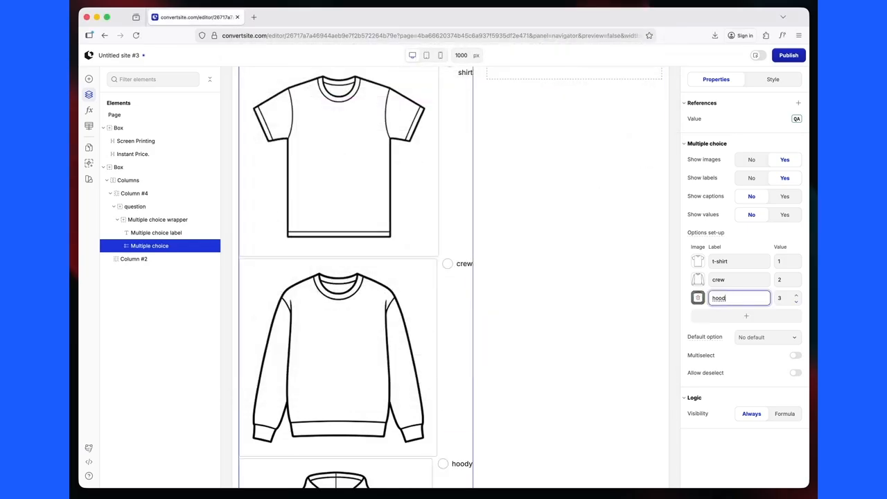
{"action": "type", "text": "ie"}
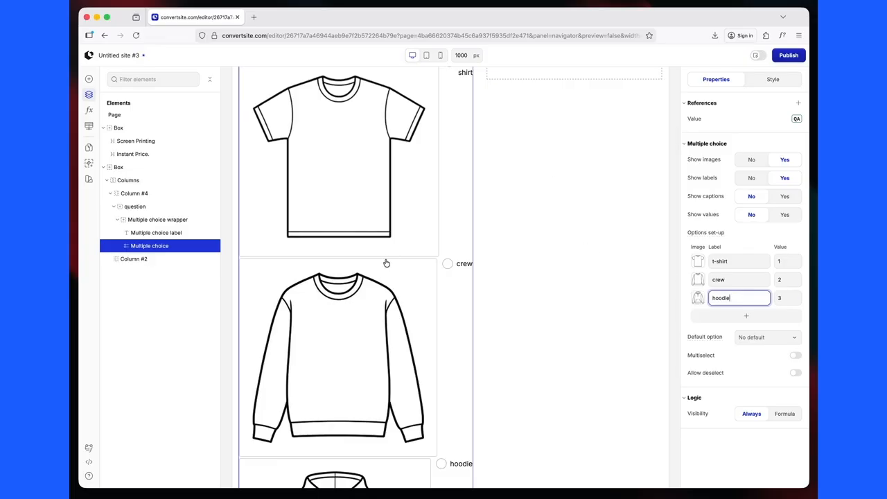
Lay out the garment options in 3 columns with vertical orientation, placing each label below its image
{"action": "scroll", "coordinate": [387, 264], "scroll_direction": "down", "scroll_amount": 5}
{"action": "scroll", "coordinate": [386, 263], "scroll_direction": "up", "scroll_amount": 5}
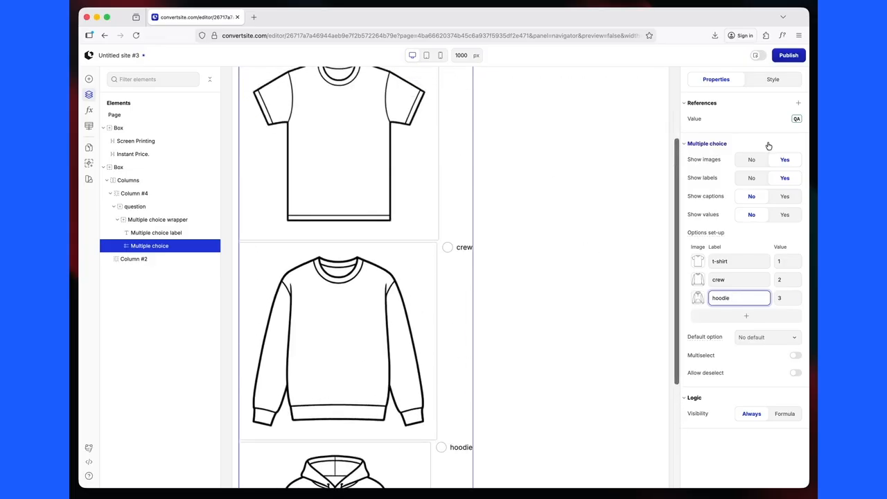
{"action": "left_click", "coordinate": [772, 81]}
{"action": "scroll", "coordinate": [759, 213], "scroll_direction": "down", "scroll_amount": 1}
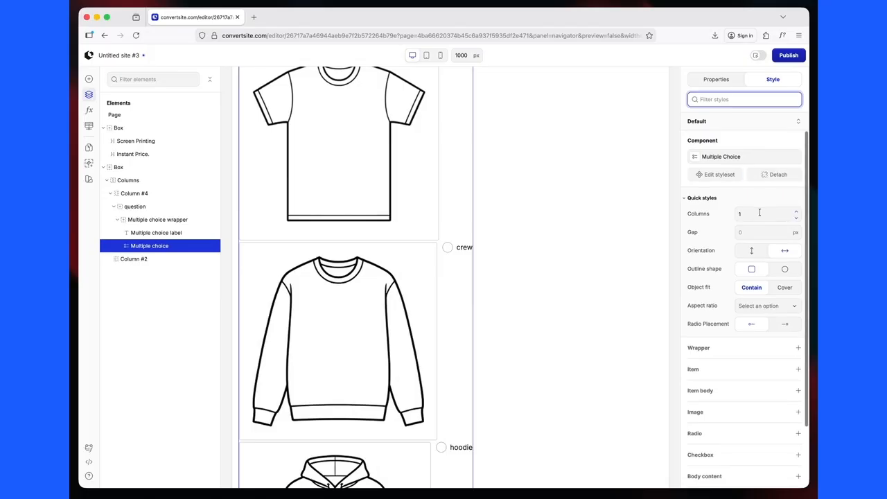
{"action": "left_click", "coordinate": [798, 212]}
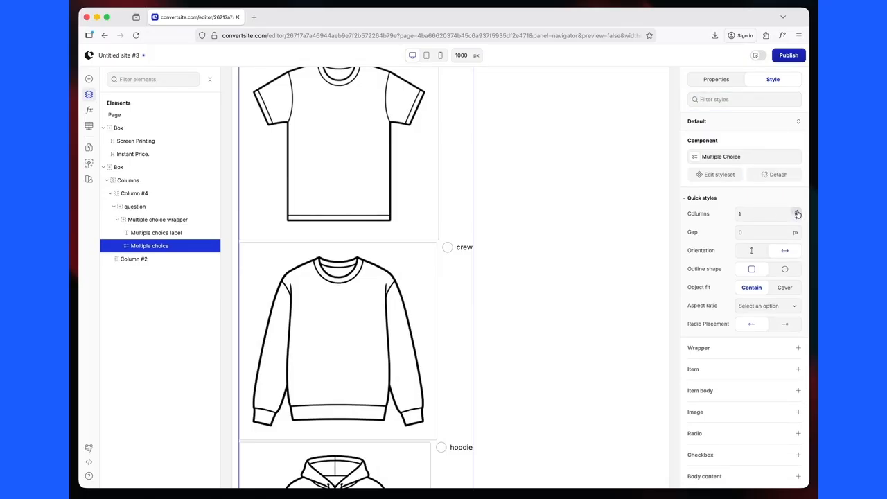
{"action": "left_click", "coordinate": [797, 212]}
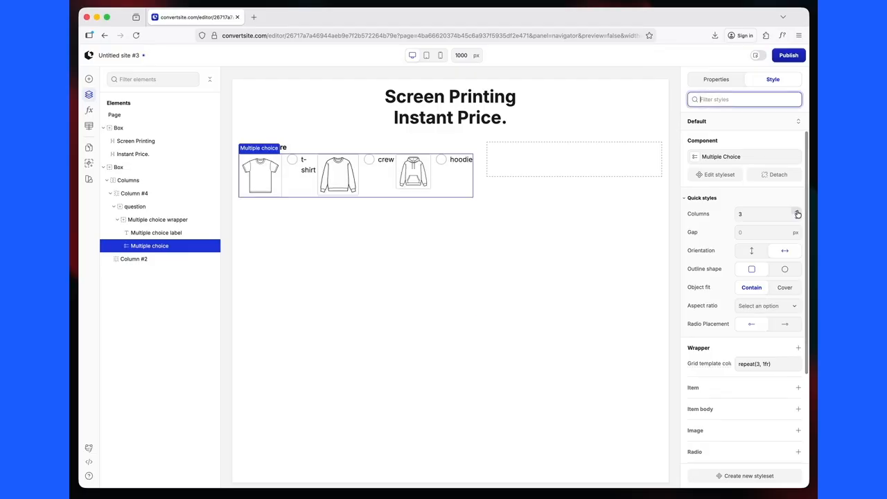
{"action": "left_click", "coordinate": [750, 253]}
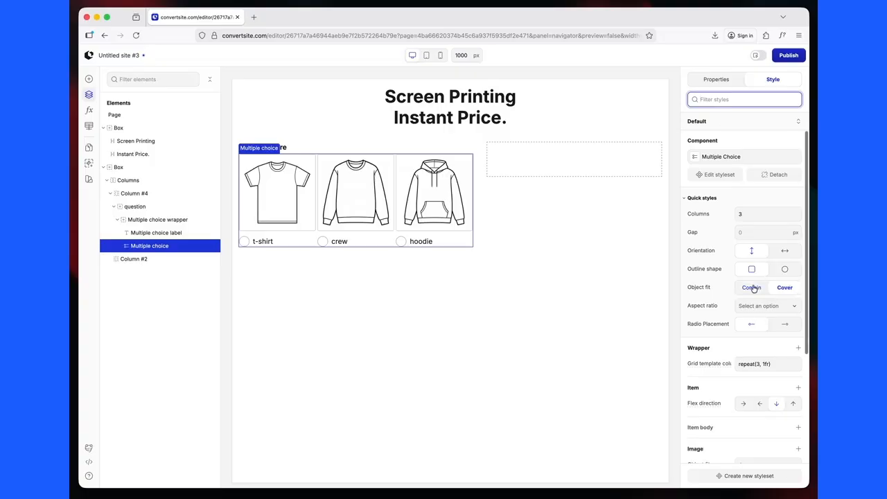
Set the option images' aspect ratio to 1:1 and place the radio buttons before the labels
{"action": "left_click", "coordinate": [762, 309]}
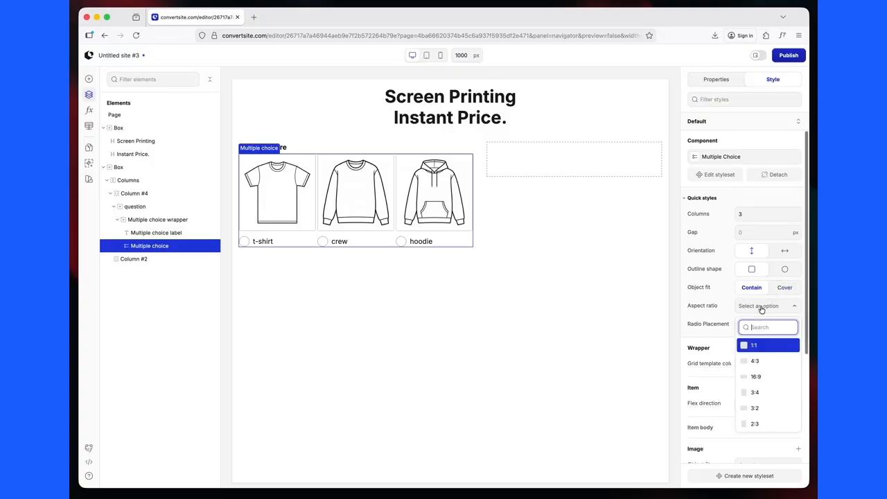
{"action": "left_click", "coordinate": [756, 361]}
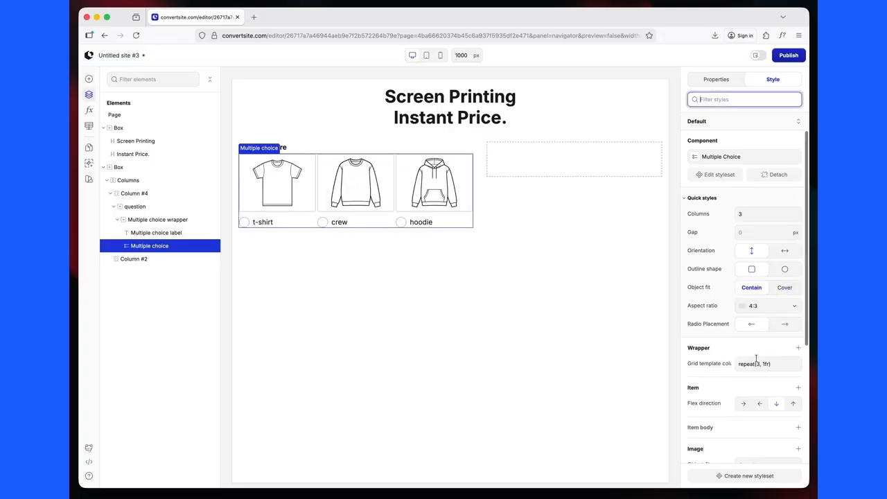
{"action": "left_click", "coordinate": [763, 307]}
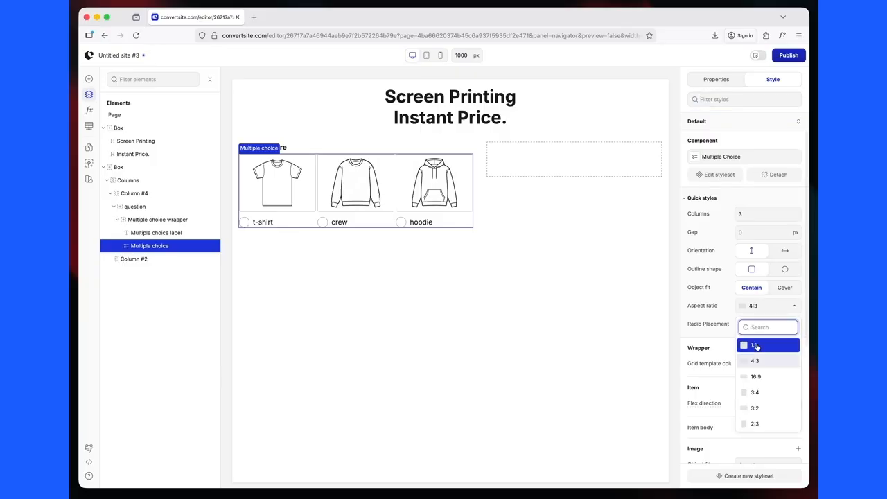
{"action": "left_click", "coordinate": [757, 346]}
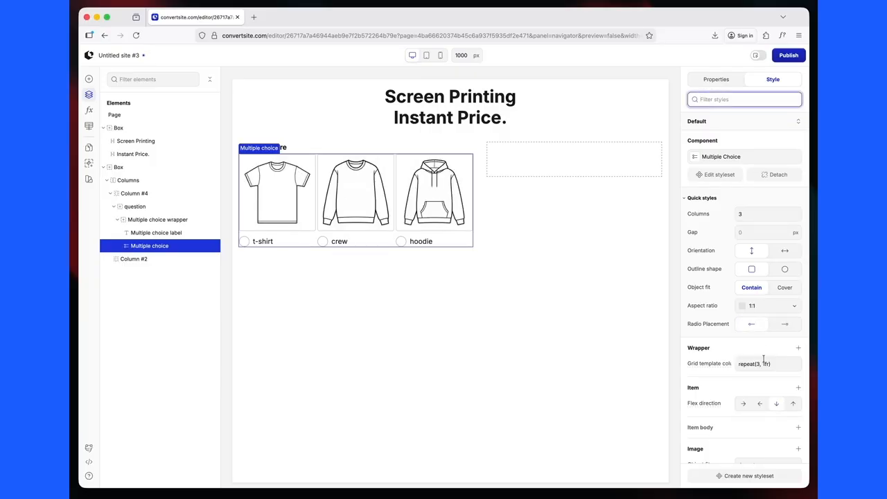
{"action": "left_click", "coordinate": [784, 325]}
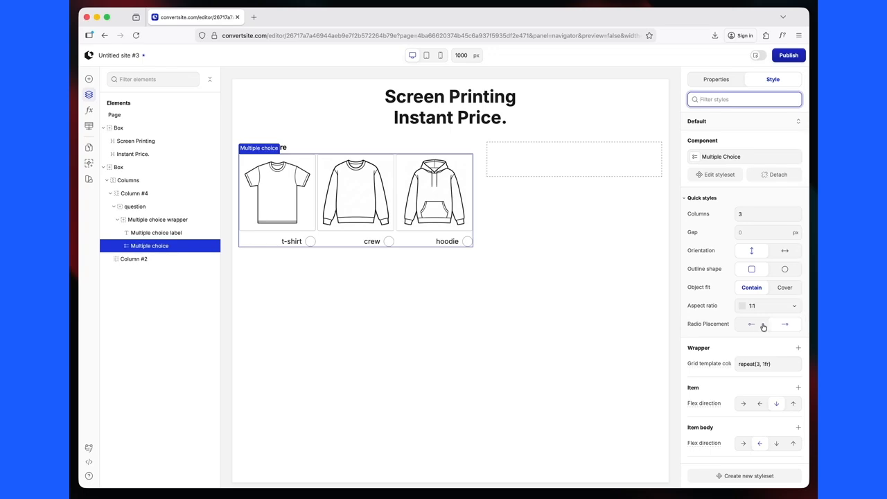
{"action": "left_click", "coordinate": [752, 326]}
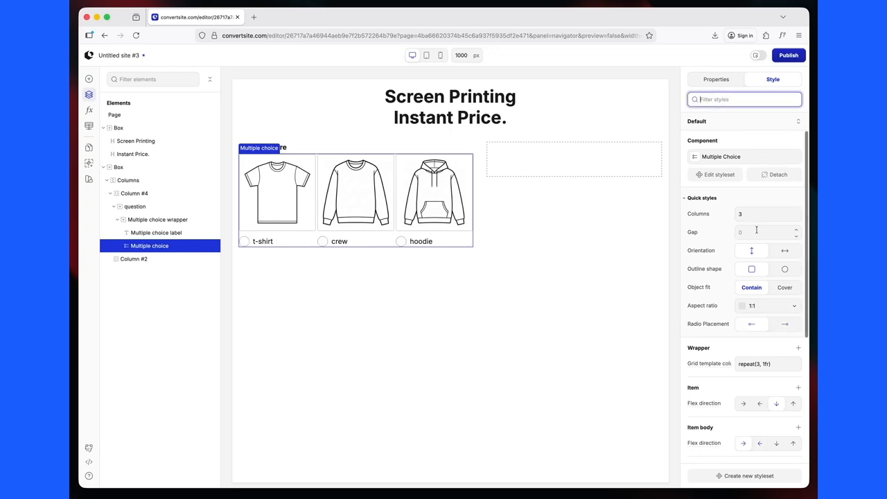
Set the gap between the garment options to 16 px and test selecting each option
{"action": "left_click", "coordinate": [724, 228]}
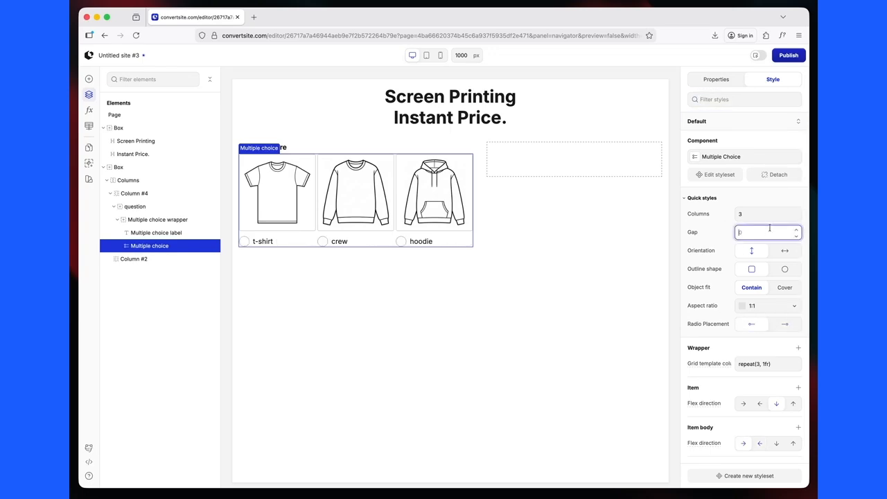
{"action": "type", "text": "16"}
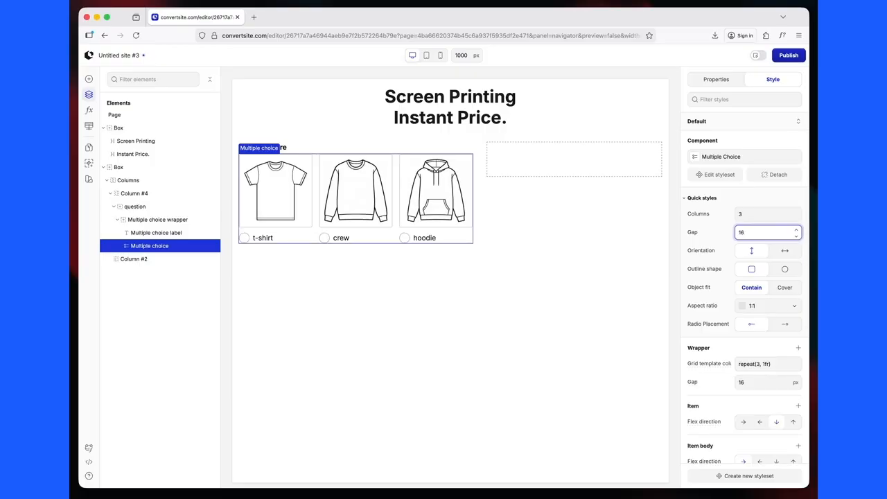
{"action": "left_click", "coordinate": [285, 216]}
{"action": "left_click", "coordinate": [350, 213]}
{"action": "left_click", "coordinate": [445, 209]}
{"action": "left_click", "coordinate": [281, 206]}
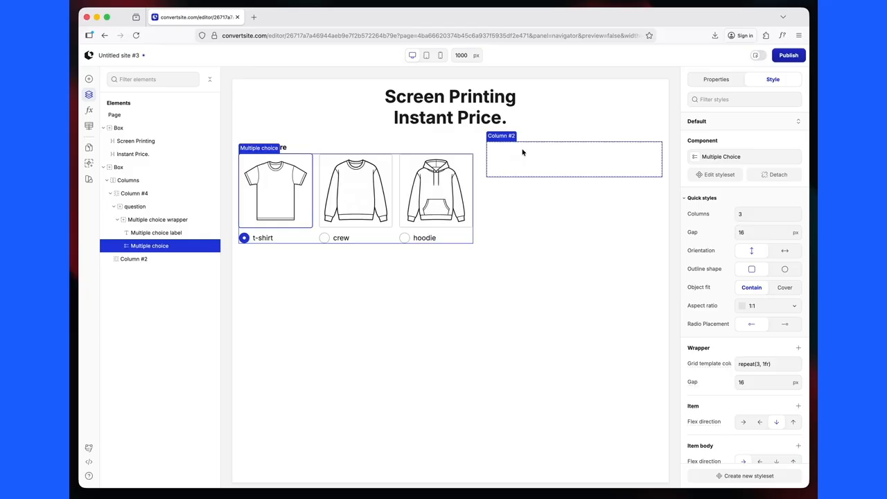
Change the multiple choice value's reference to GARMENT
{"action": "left_click", "coordinate": [725, 83]}
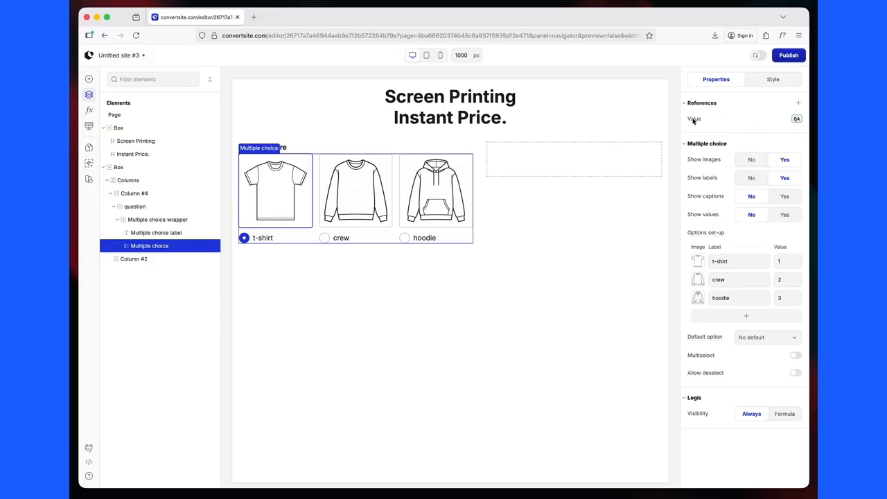
{"action": "left_click", "coordinate": [796, 120]}
{"action": "left_click", "coordinate": [611, 132]}
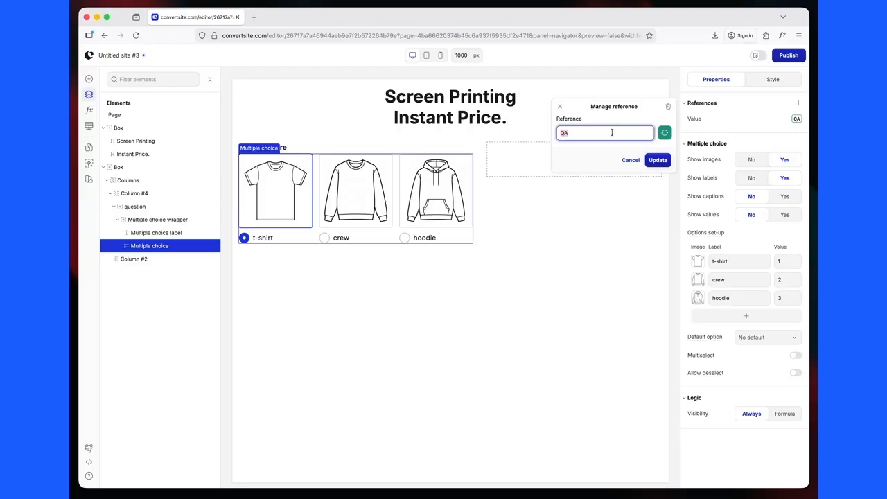
{"action": "type", "text": "GARMENT"}
{"action": "key", "text": "Return"}
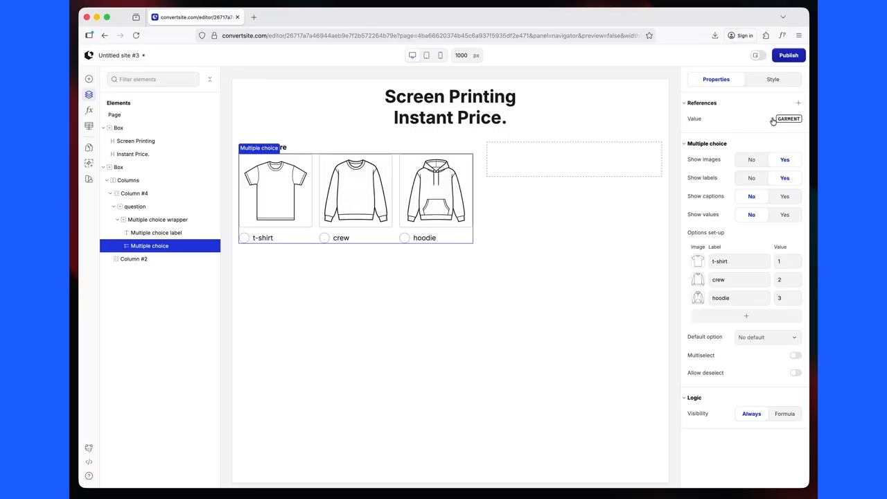
Rename the box around the multiple choice question to "questions"
{"action": "left_click", "coordinate": [145, 206]}
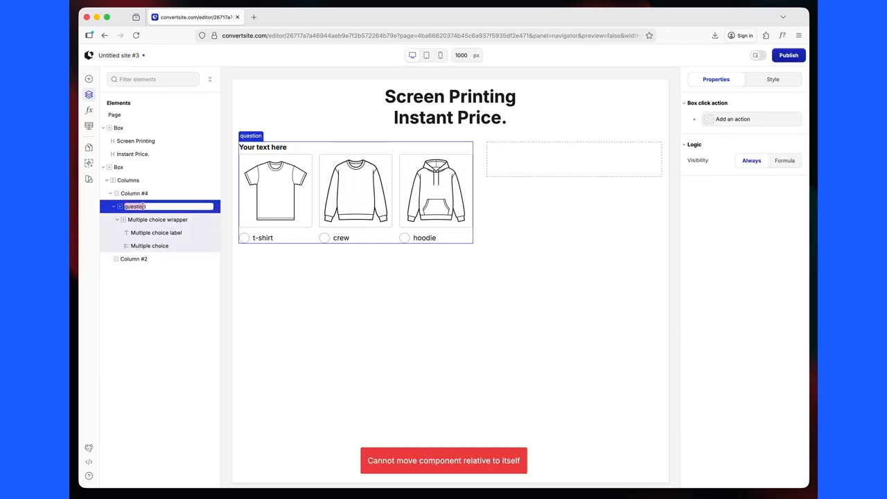
{"action": "double_click", "coordinate": [152, 206]}
{"action": "key", "text": "super+z"}
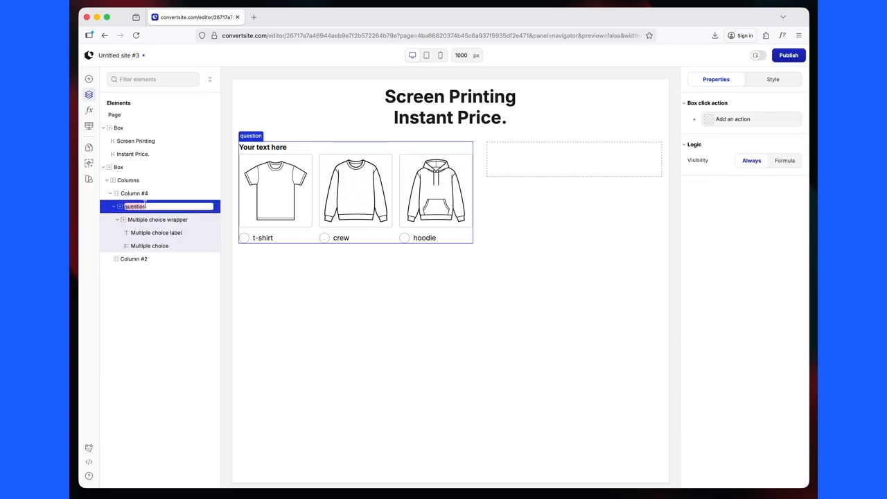
{"action": "key", "text": "Right"}
{"action": "type", "text": "a"}
{"action": "type", "text": "s"}
{"action": "key", "text": "Return"}
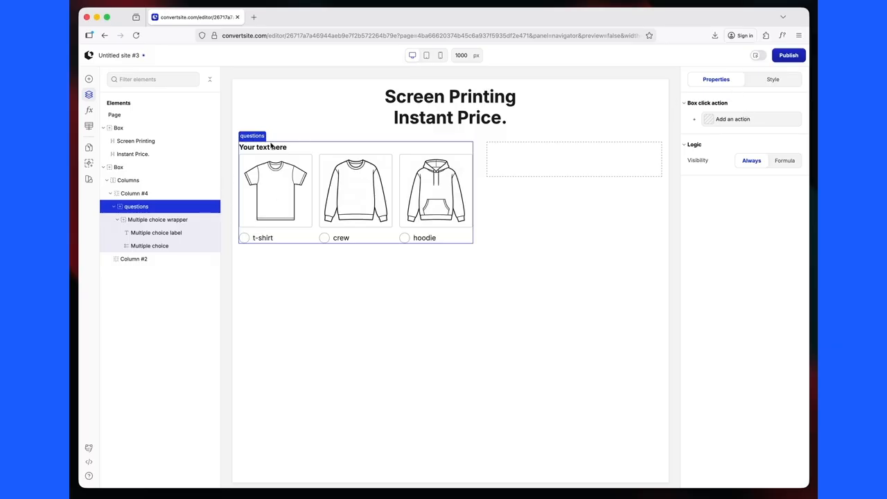
Set the multiple choice label's text to "Choose your garment"
{"action": "left_click", "coordinate": [142, 235]}
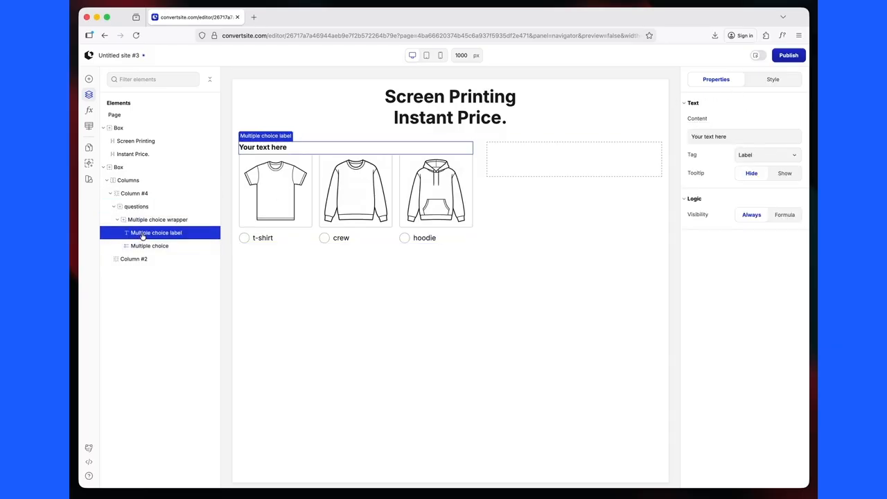
{"action": "triple_click", "coordinate": [738, 136]}
{"action": "type", "text": "C"}
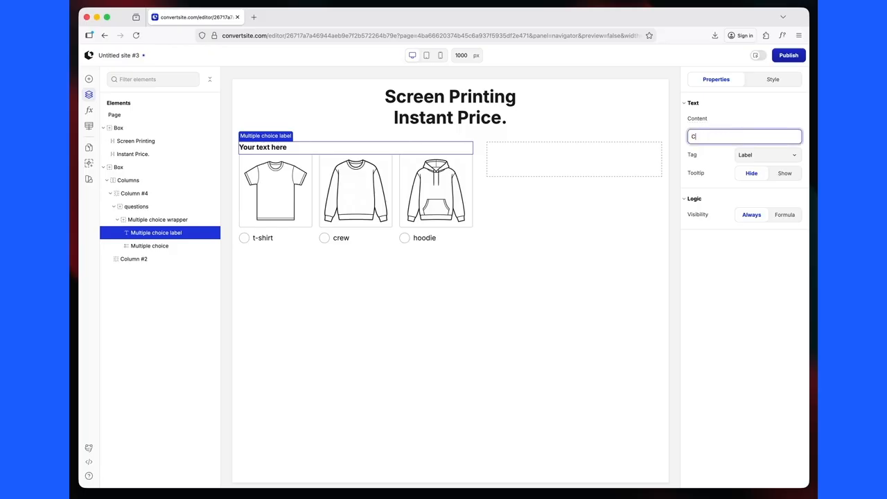
{"action": "type", "text": "hoose your garment"}
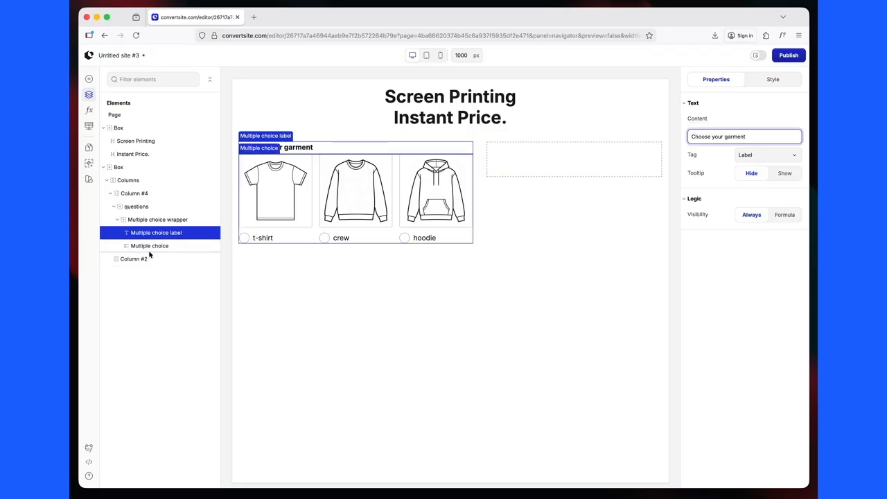
Add a number input component to the questions box, below the garment question
{"action": "left_click", "coordinate": [135, 207]}
{"action": "left_click", "coordinate": [89, 78]}
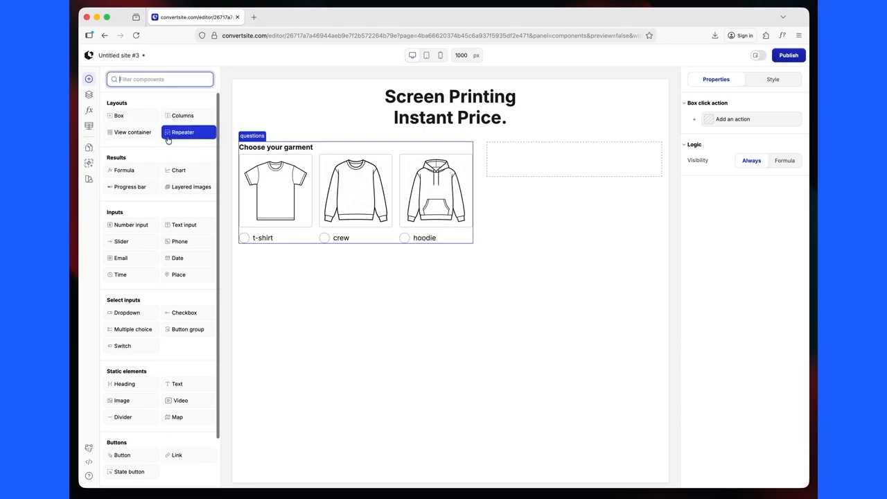
{"action": "type", "text": "number"}
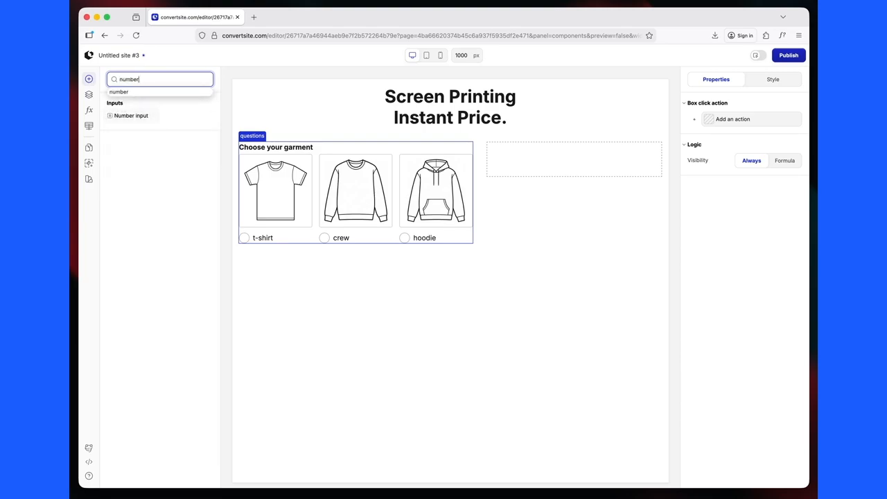
{"action": "left_click", "coordinate": [118, 115]}
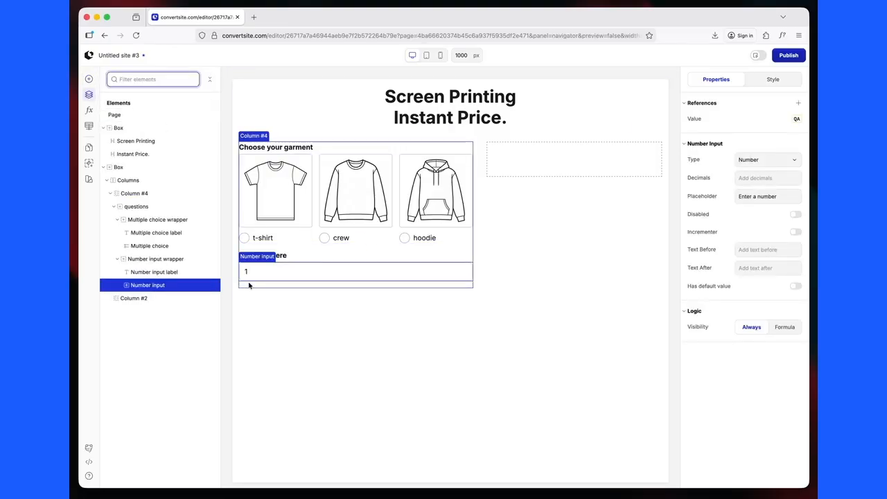
Set the number input label's text to "Choose your quantity"
{"action": "left_click", "coordinate": [285, 253]}
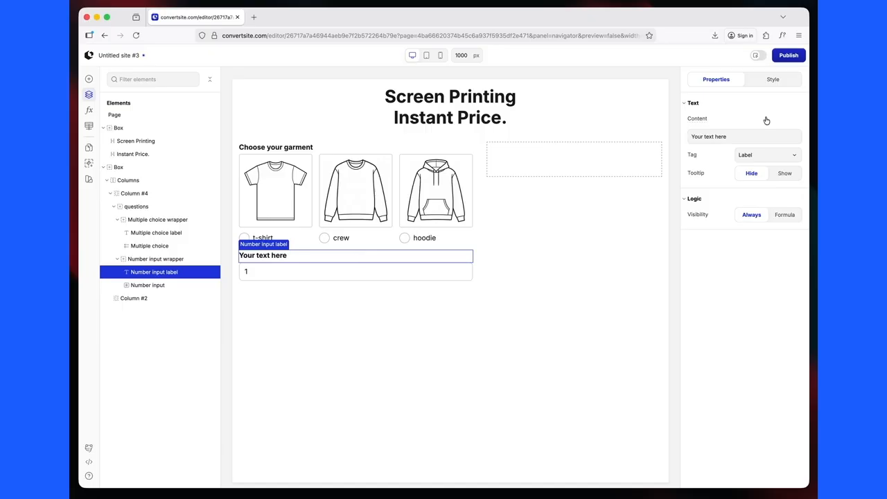
{"action": "triple_click", "coordinate": [722, 136]}
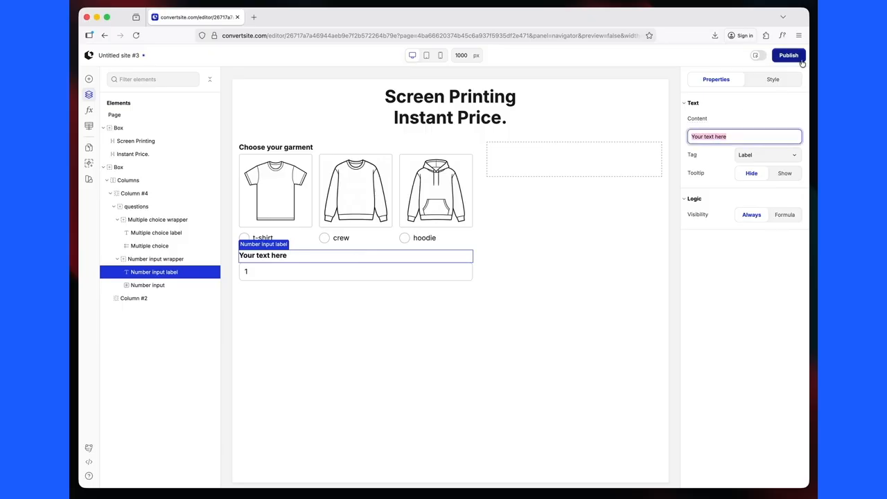
{"action": "type", "text": "Choose your quantity"}
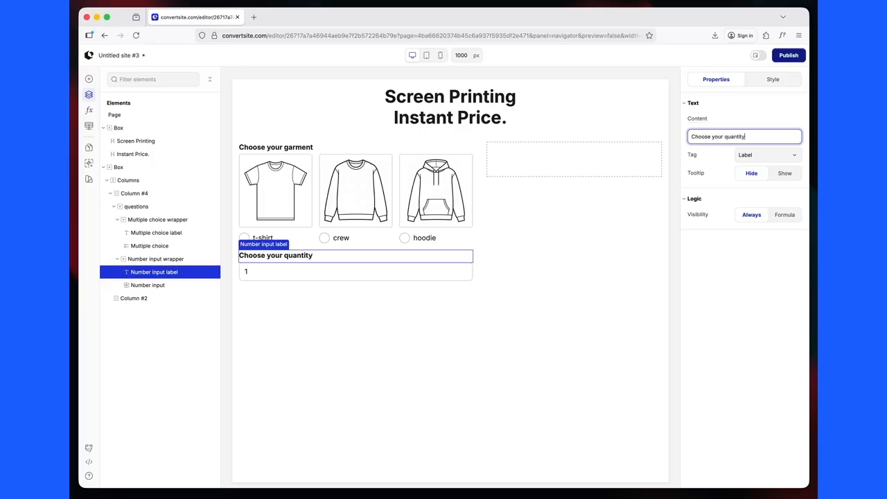
Give the quantity input 0 decimals and a default value of 20, and reload the page to apply it
{"action": "left_click", "coordinate": [290, 273]}
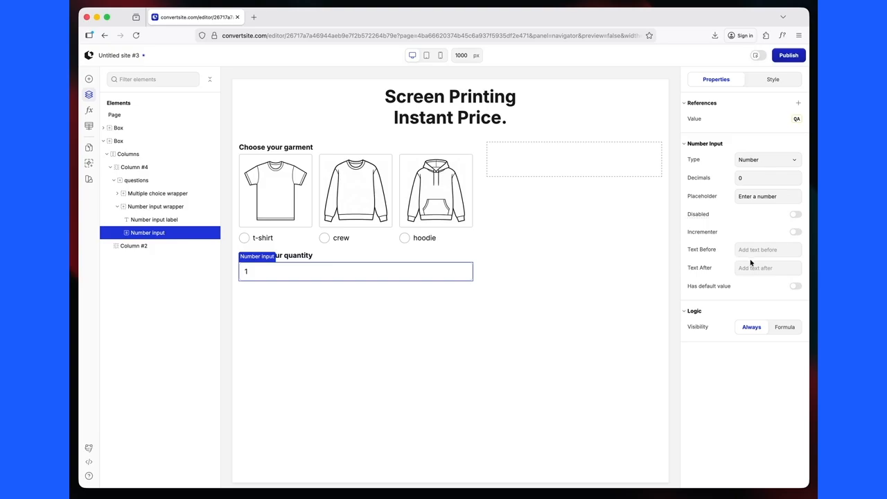
{"action": "left_click", "coordinate": [776, 161]}
{"action": "left_click", "coordinate": [778, 162]}
{"action": "left_click", "coordinate": [796, 285]}
{"action": "left_click", "coordinate": [749, 305]}
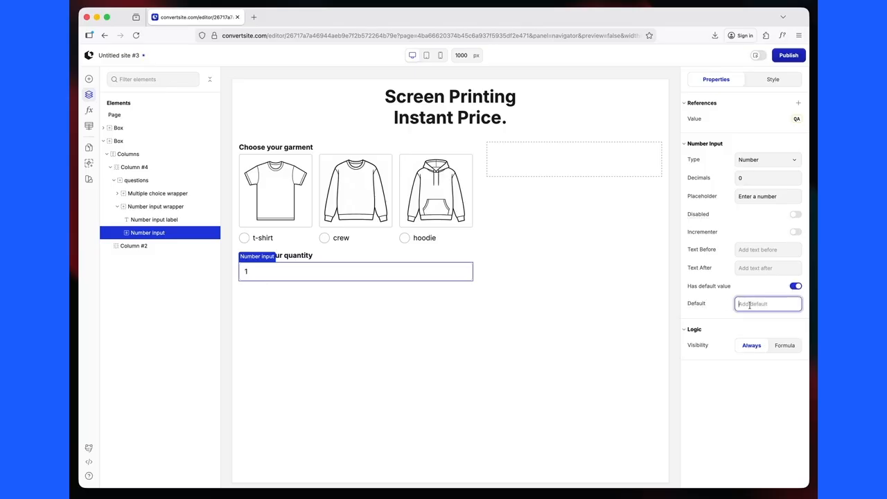
{"action": "type", "text": "20"}
{"action": "left_click", "coordinate": [358, 406]}
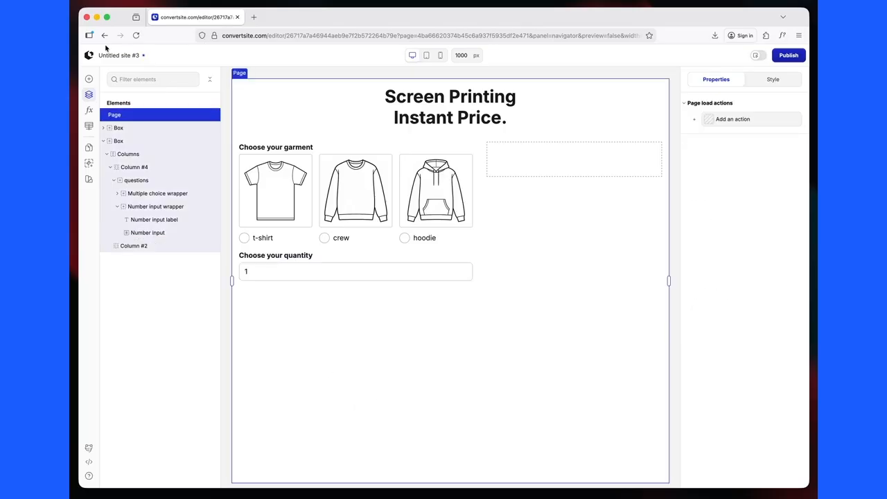
{"action": "left_click", "coordinate": [136, 39]}
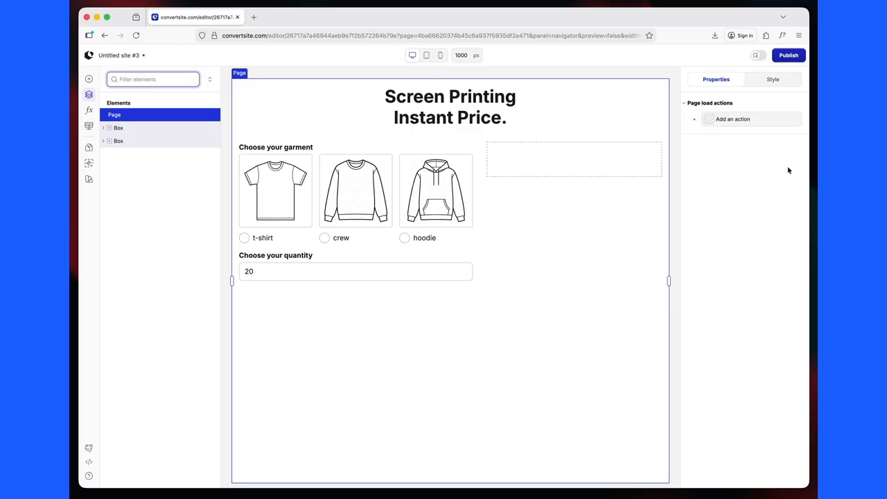
Change the quantity input value's reference to QTY
{"action": "left_click", "coordinate": [779, 125]}
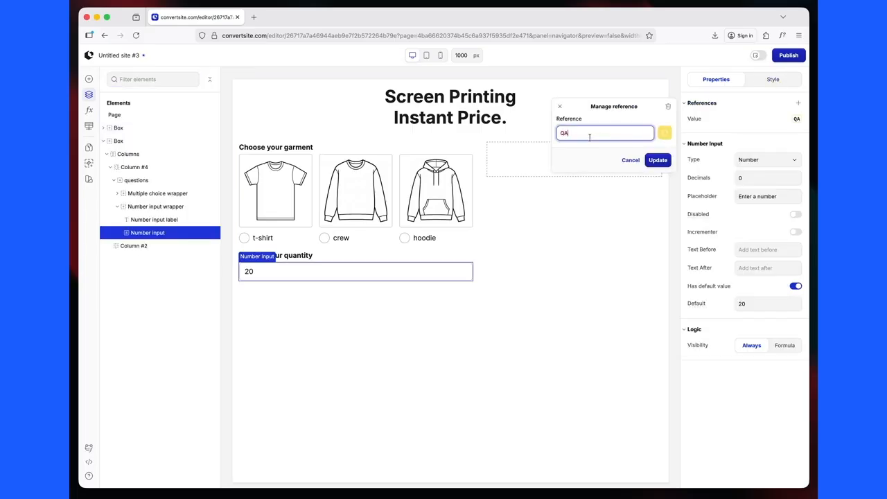
{"action": "double_click", "coordinate": [587, 136]}
{"action": "key", "text": "Return"}
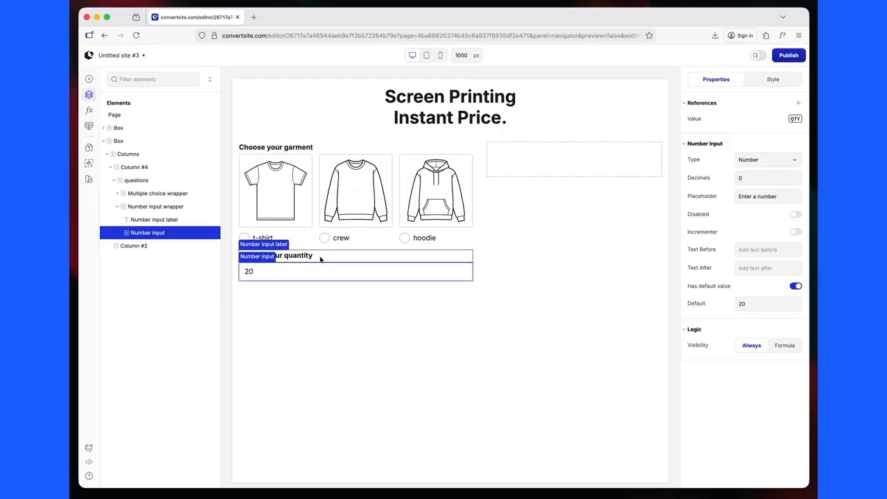
Add a box to the empty second column beside the questions and rename it "results"
{"action": "left_click", "coordinate": [305, 297]}
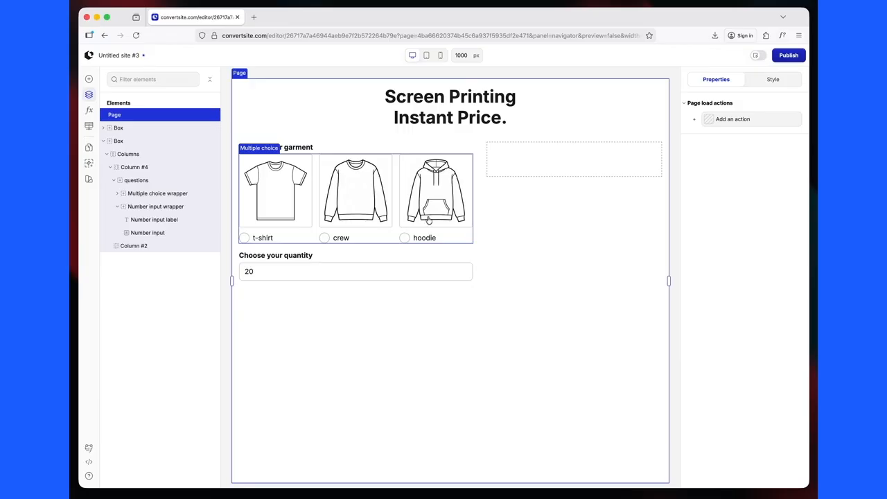
{"action": "left_click", "coordinate": [543, 161]}
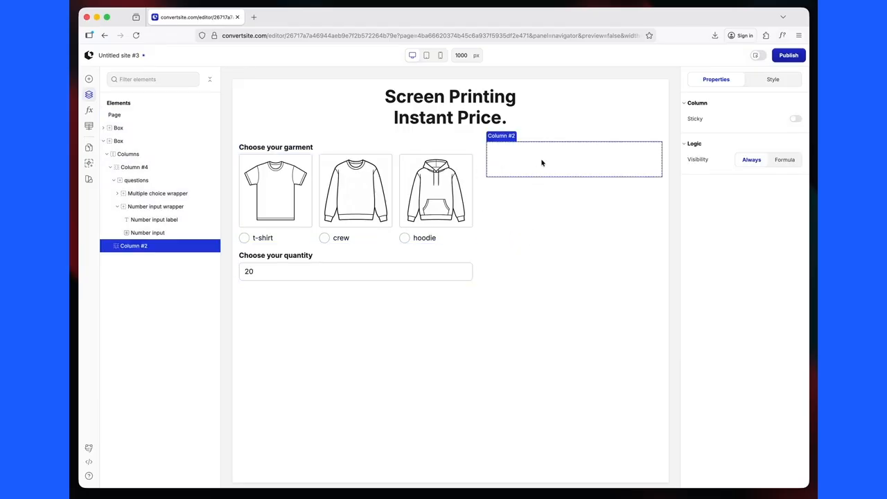
{"action": "left_click", "coordinate": [89, 80]}
{"action": "left_click_drag", "start_coordinate": [119, 115], "coordinate": [468, 154]}
{"action": "double_click", "coordinate": [129, 259]}
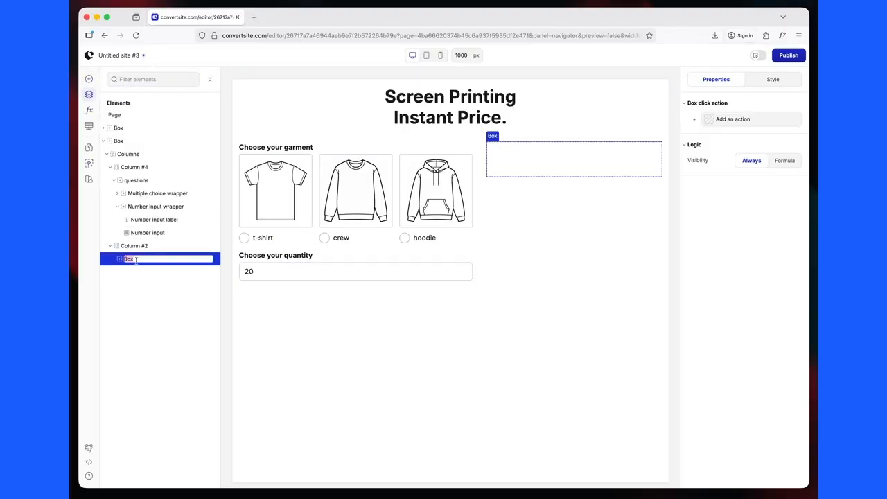
{"action": "type", "text": "results"}
{"action": "key", "text": "Return"}
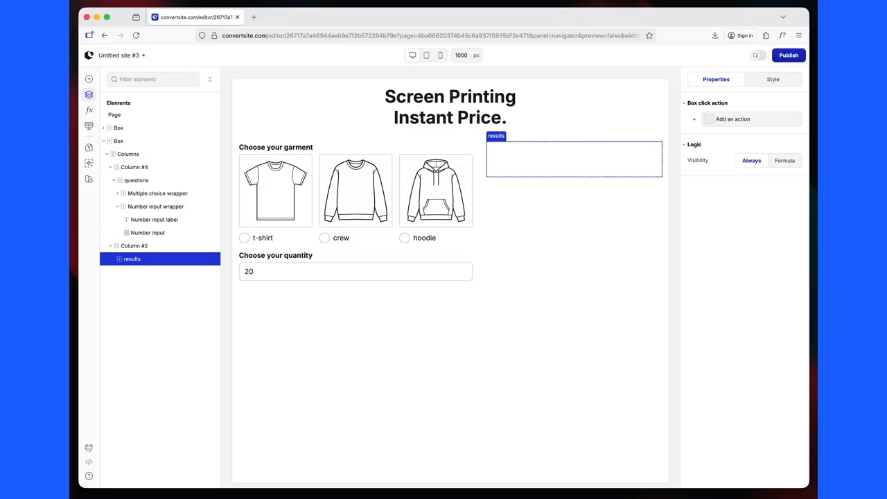
Give the results box the theme background color Neutral / 50
{"action": "left_click", "coordinate": [772, 82]}
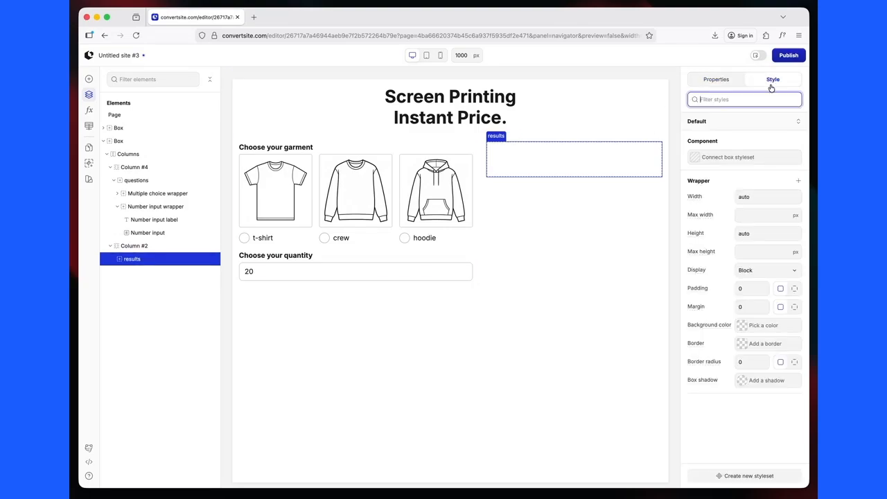
{"action": "left_click", "coordinate": [748, 329]}
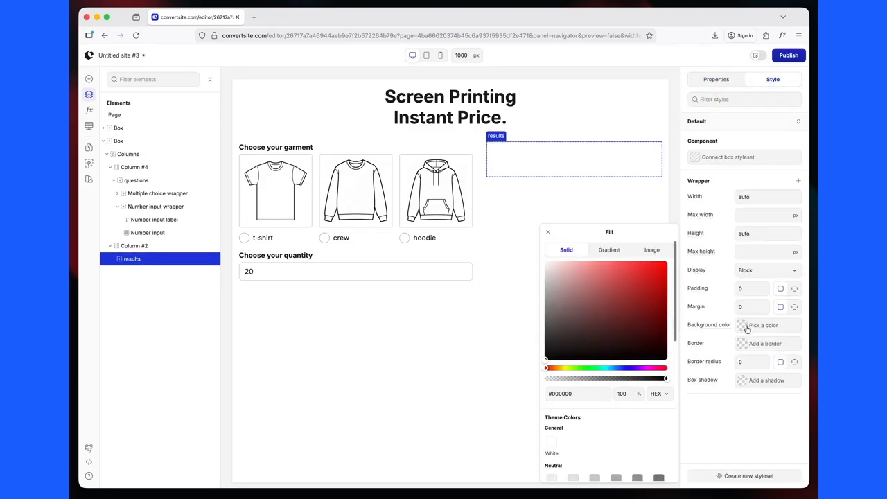
{"action": "scroll", "coordinate": [579, 455], "scroll_direction": "down", "scroll_amount": 3}
{"action": "scroll", "coordinate": [587, 361], "scroll_direction": "down", "scroll_amount": 5}
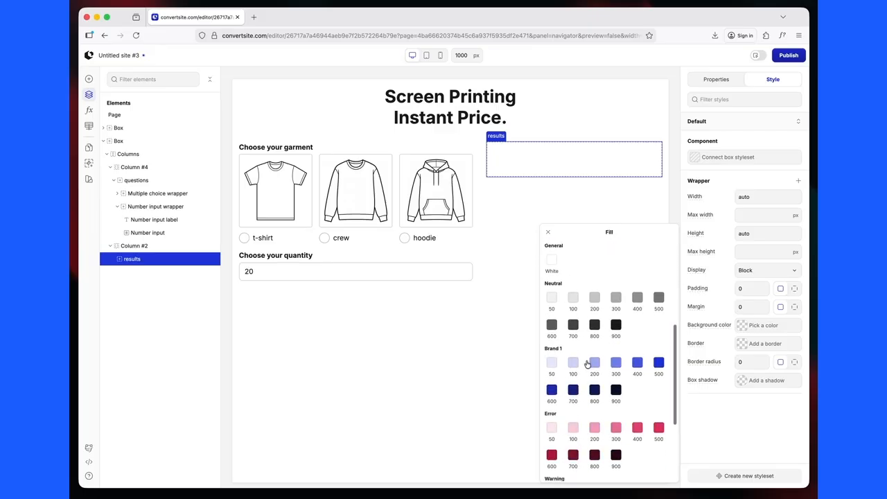
{"action": "scroll", "coordinate": [588, 361], "scroll_direction": "up", "scroll_amount": 4}
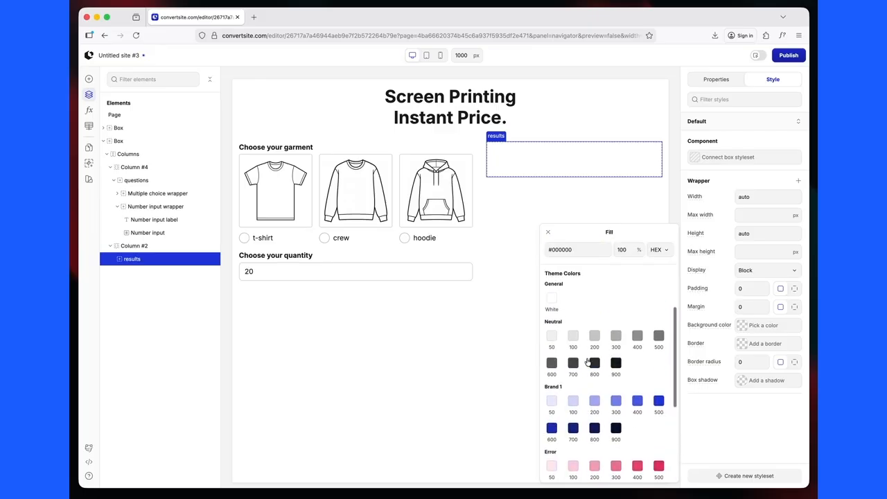
{"action": "left_click", "coordinate": [552, 335]}
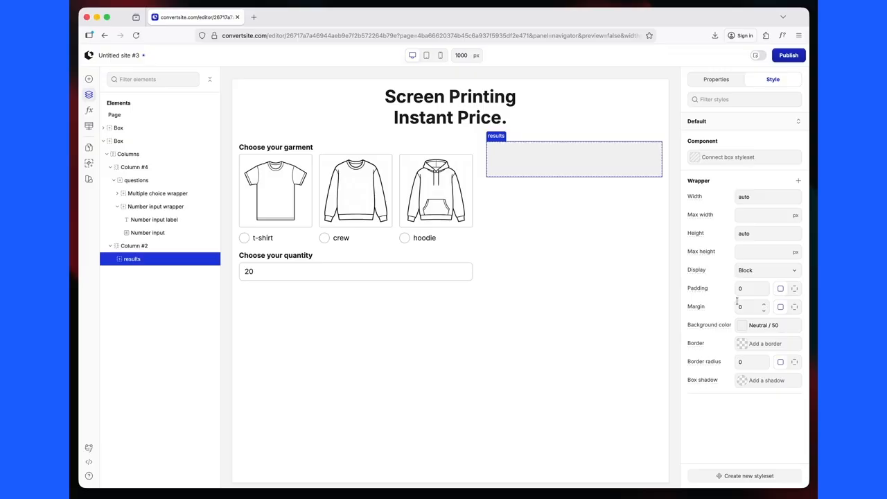
Add a solid 1 px border in the theme color Neutral / 100 to the results box
{"action": "left_click", "coordinate": [742, 346]}
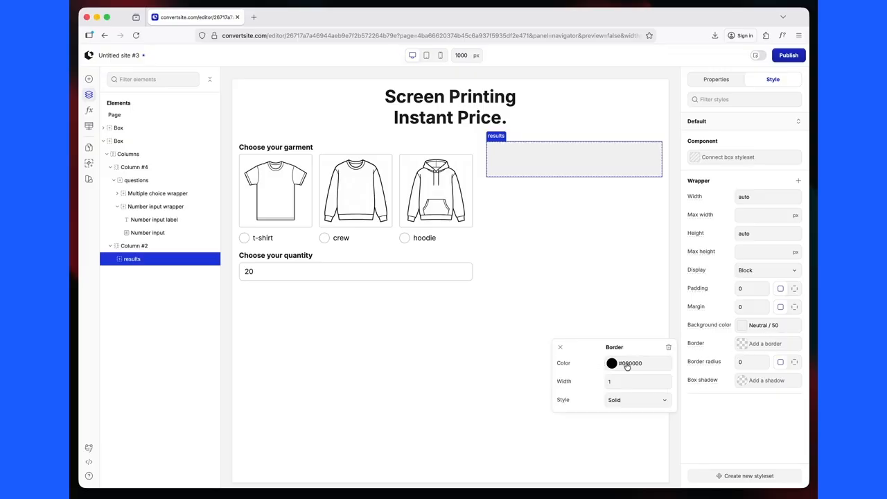
{"action": "left_click", "coordinate": [619, 363]}
{"action": "scroll", "coordinate": [463, 432], "scroll_direction": "down", "scroll_amount": 2}
{"action": "left_click", "coordinate": [465, 432]}
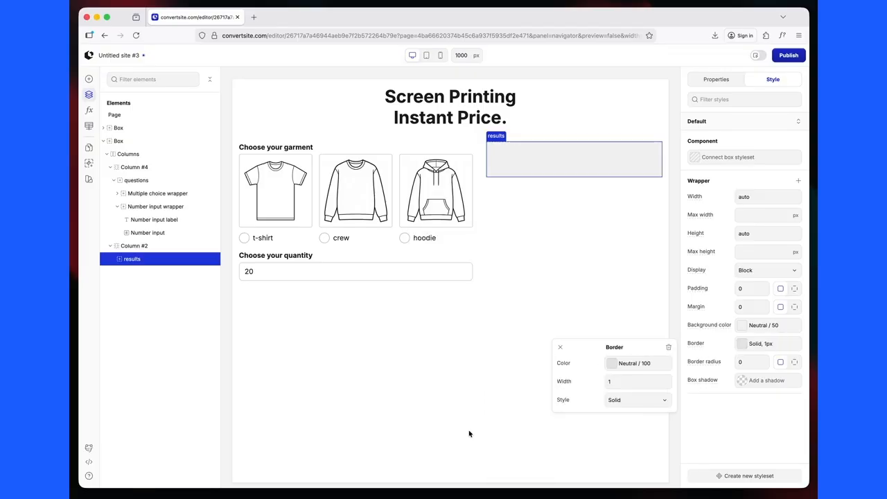
Set the results box's border radius to 8 and its padding to 24
{"action": "left_click", "coordinate": [732, 361]}
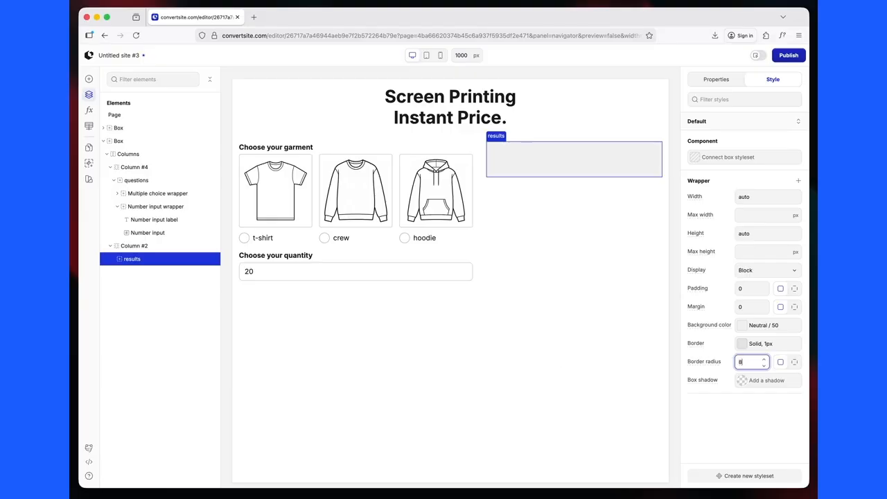
{"action": "left_click", "coordinate": [599, 248]}
{"action": "left_click", "coordinate": [530, 436]}
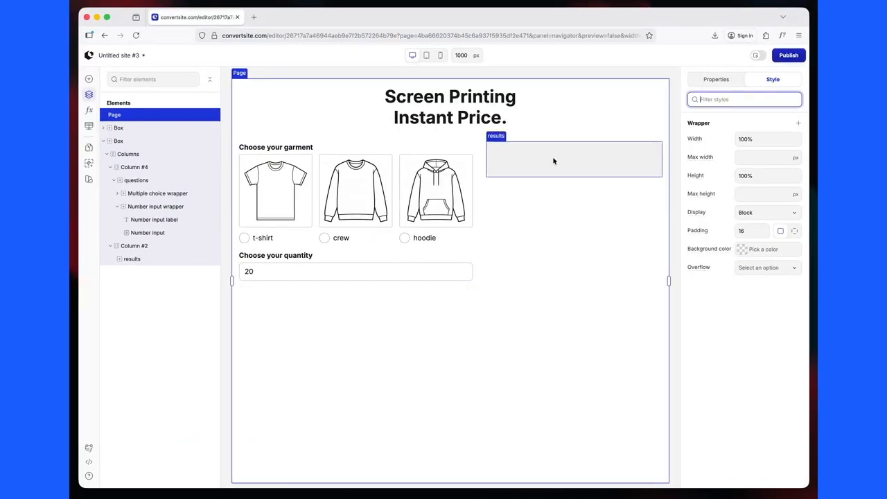
{"action": "left_click", "coordinate": [553, 161]}
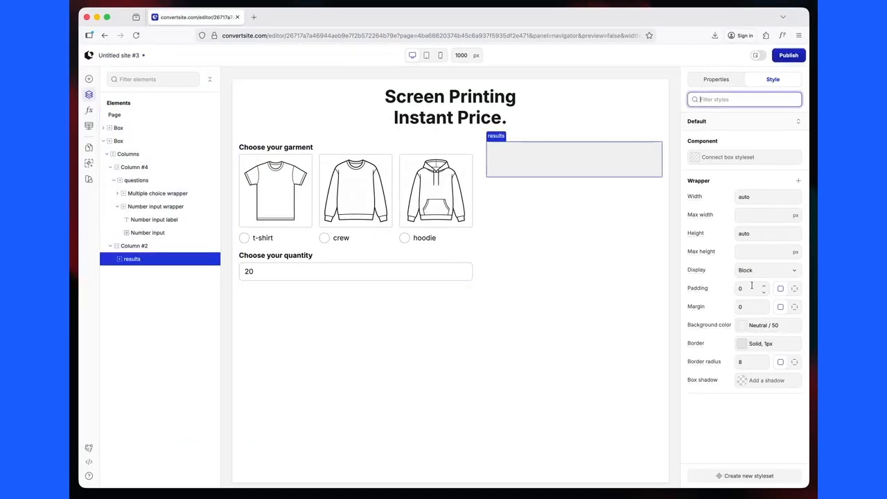
{"action": "left_click", "coordinate": [752, 287]}
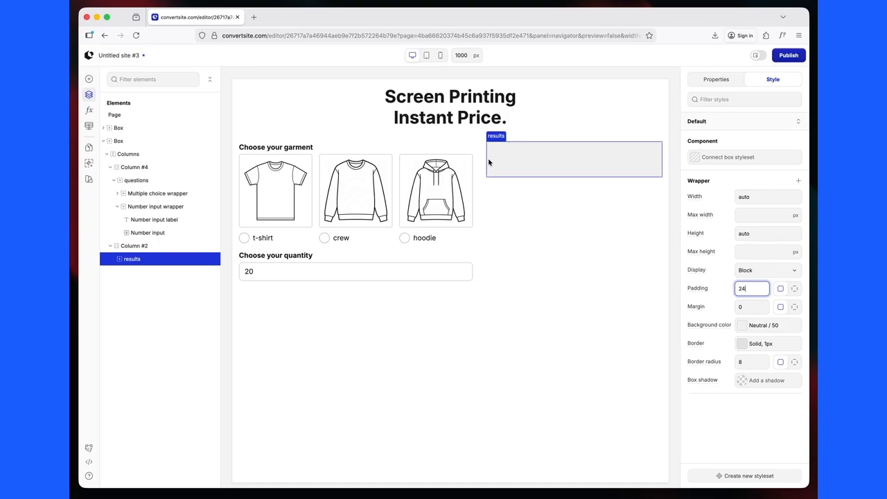
Add a Columns component inside the results box
{"action": "left_click", "coordinate": [90, 80]}
{"action": "left_click_drag", "start_coordinate": [182, 117], "coordinate": [636, 166]}
{"action": "left_click", "coordinate": [576, 170]}
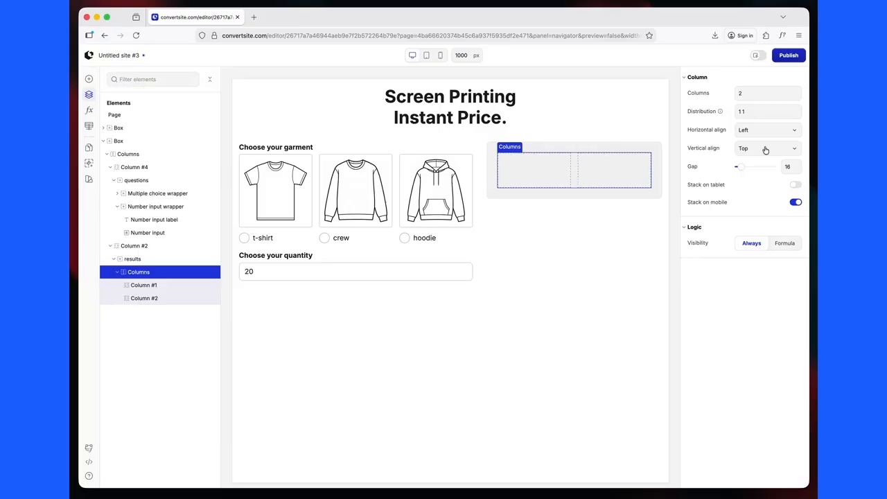
Set the distribution of the columns in the results box to 3 4
{"action": "left_click", "coordinate": [741, 111]}
{"action": "left_click_drag", "start_coordinate": [748, 111], "coordinate": [725, 114]}
{"action": "type", "text": "2"}
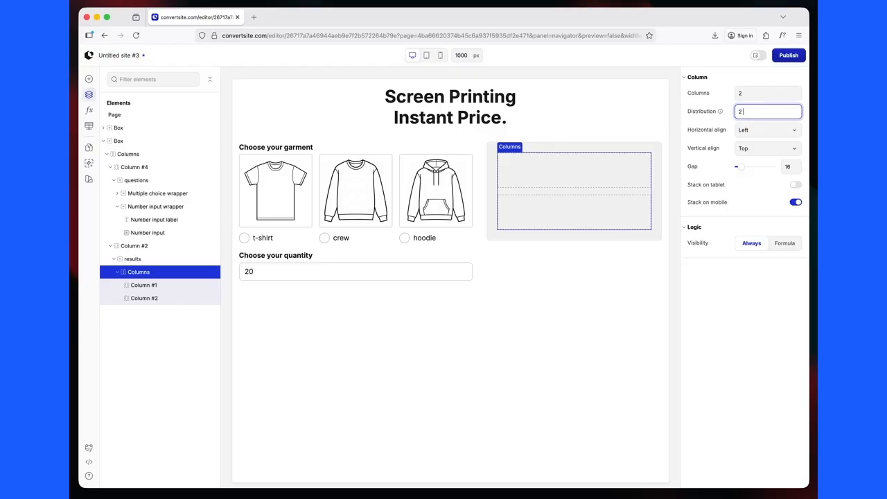
{"action": "type", "text": " 3"}
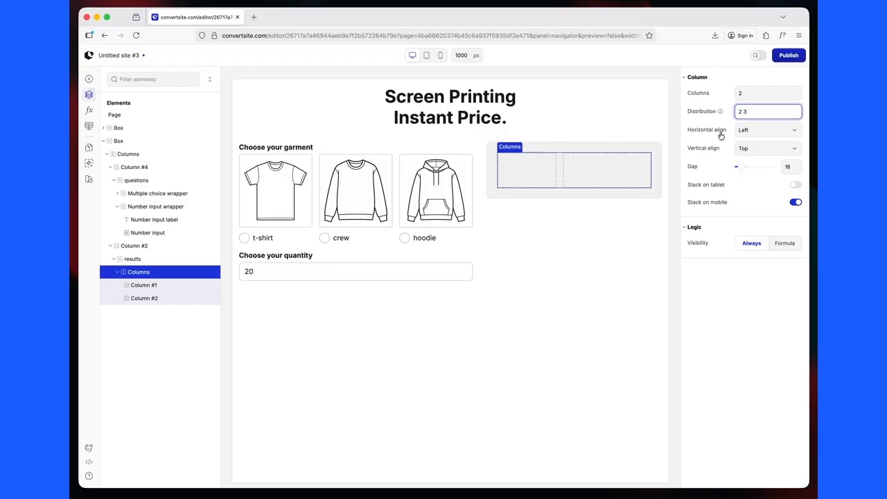
{"action": "key", "text": "BackSpace"}
{"action": "key", "text": "BackSpace"}
{"action": "type", "text": "3 4"}
Add a Formula component to the first column of the results box
{"action": "left_click", "coordinate": [555, 179]}
{"action": "left_click", "coordinate": [89, 81]}
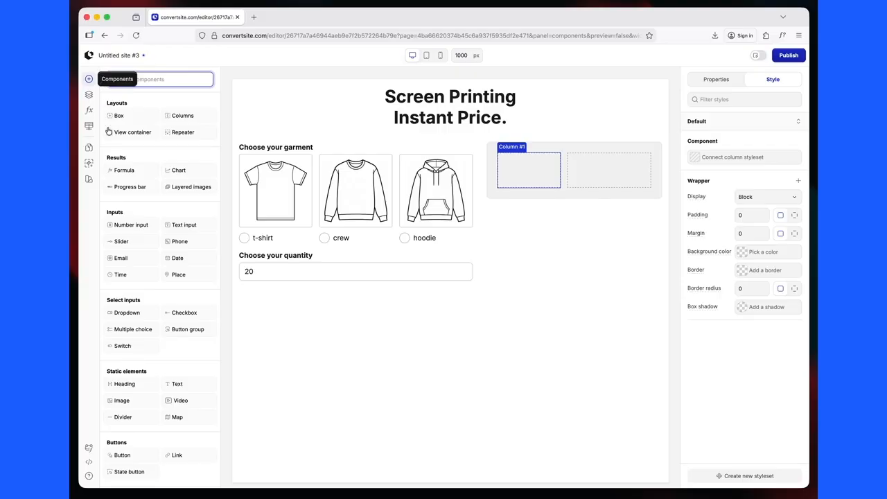
{"action": "left_click", "coordinate": [122, 179]}
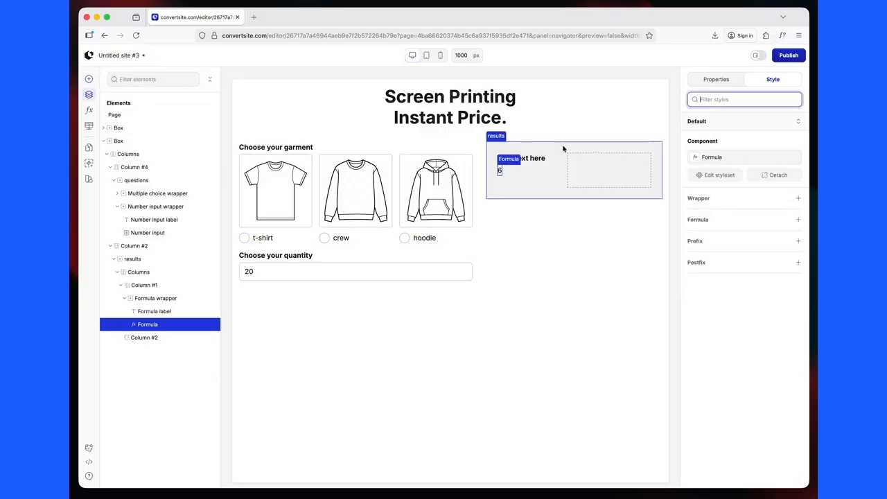
Replace the formula label's text with "Price per shirt", copied from the example calculator
{"action": "left_click", "coordinate": [534, 161]}
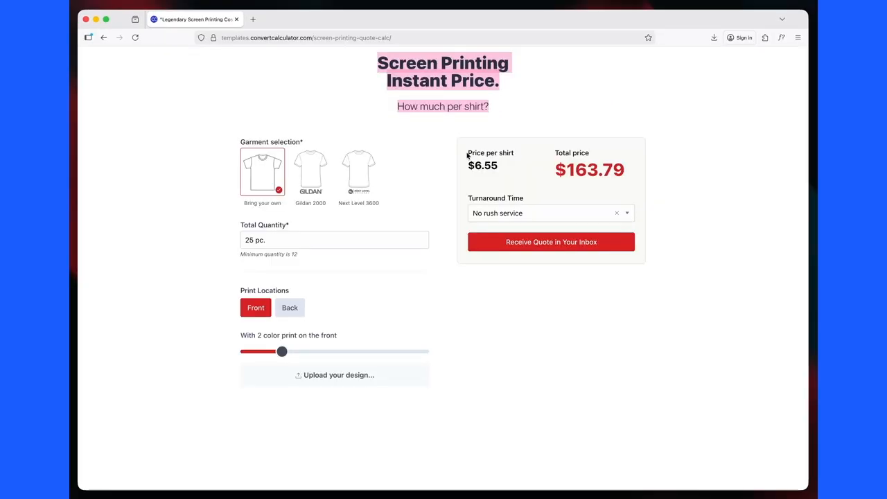
{"action": "left_click_drag", "start_coordinate": [467, 156], "coordinate": [519, 156]}
{"action": "key", "text": "ctrl+c"}
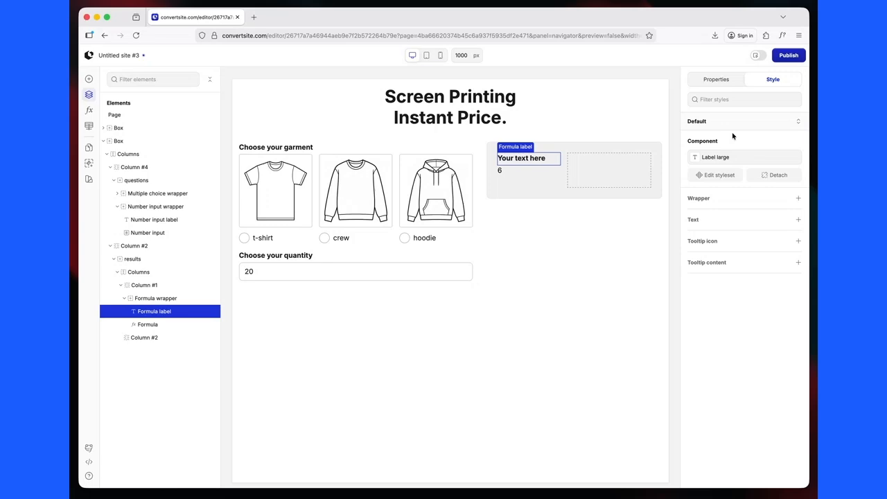
{"action": "left_click", "coordinate": [721, 82]}
{"action": "left_click", "coordinate": [715, 138]}
{"action": "key", "text": "ctrl+a"}
{"action": "key", "text": "ctrl+v"}
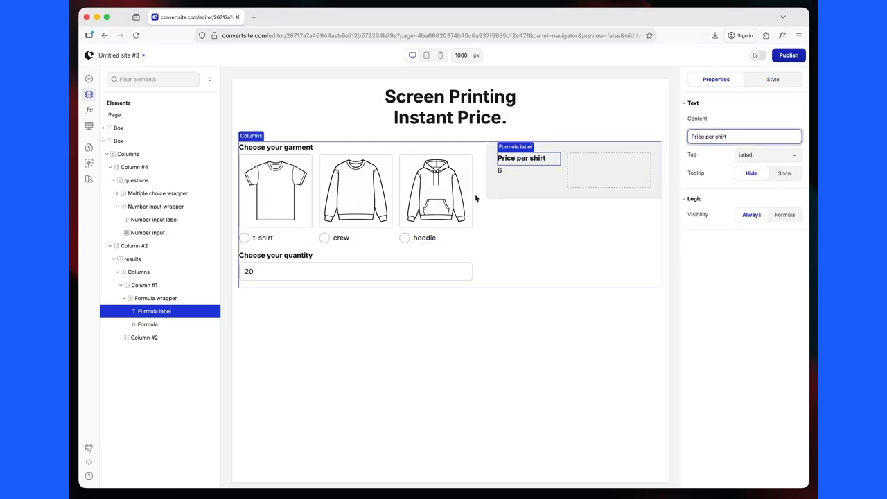
Set the price-per-shirt formula to GARMENT and test it with the t-shirt, crew and hoodie options
{"action": "left_click", "coordinate": [499, 170]}
{"action": "left_click", "coordinate": [752, 176]}
{"action": "type", "text": "GARMENT"}
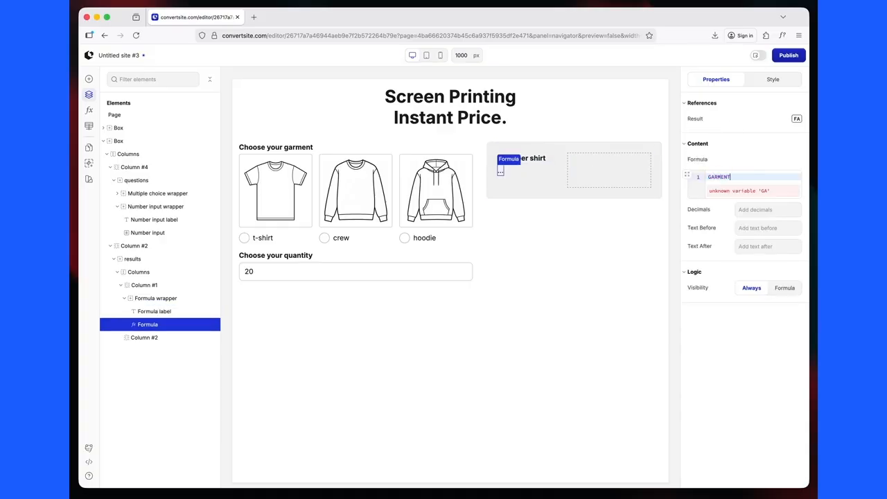
{"action": "left_click", "coordinate": [284, 198]}
{"action": "left_click", "coordinate": [348, 195]}
{"action": "left_click", "coordinate": [409, 191]}
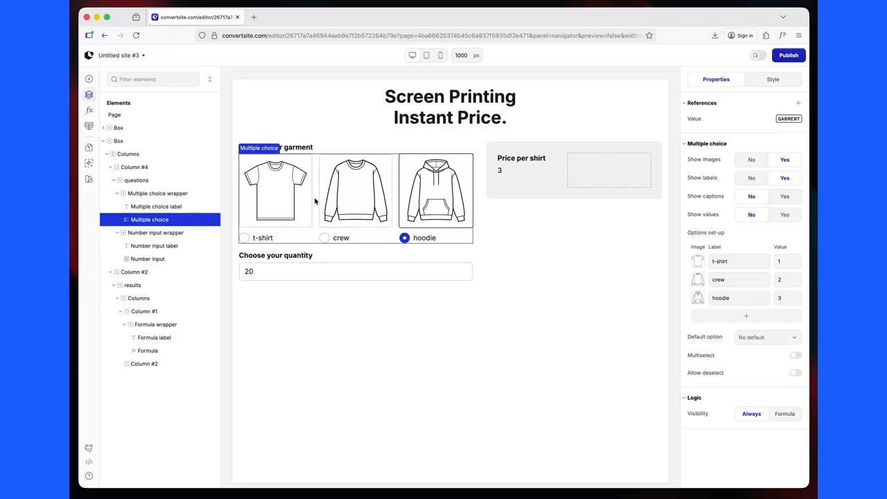
Set the garment option values to 5 for t-shirt, 10 for crew and 12 for hoodie, and test each option
{"action": "left_click", "coordinate": [787, 262]}
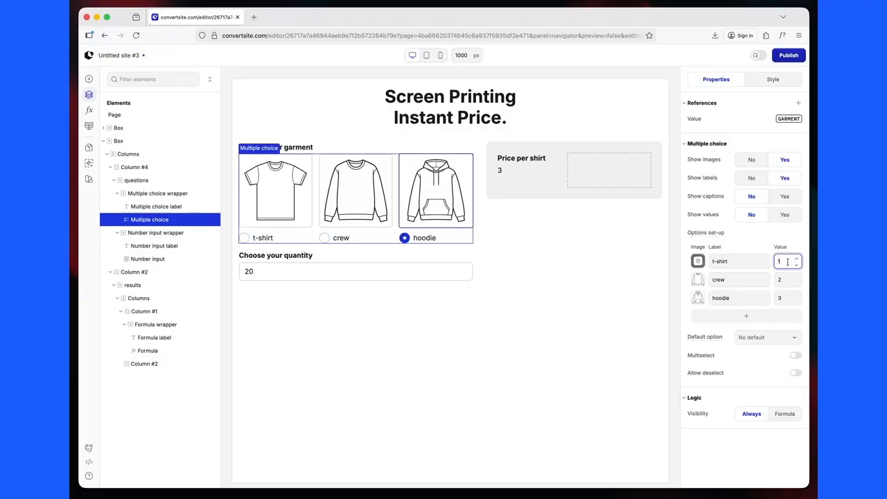
{"action": "type", "text": "5"}
{"action": "key", "text": "Tab"}
{"action": "type", "text": "10"}
{"action": "key", "text": "Tab"}
{"action": "type", "text": "12"}
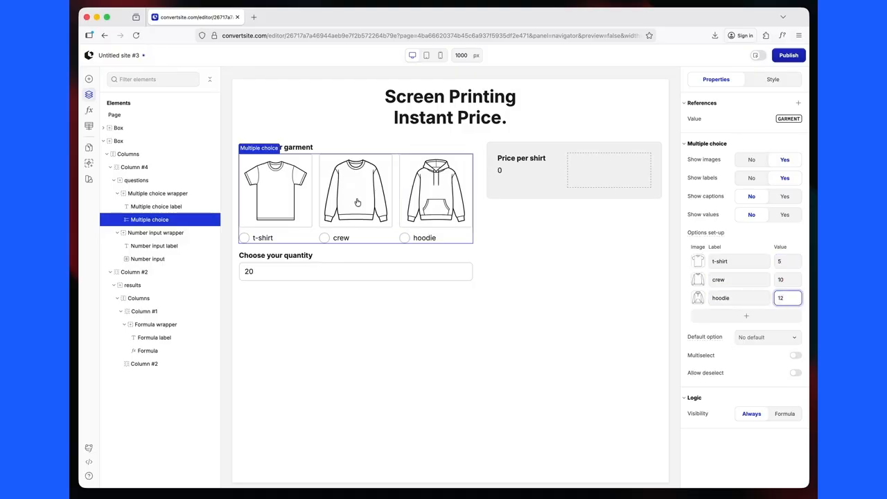
{"action": "left_click", "coordinate": [287, 201]}
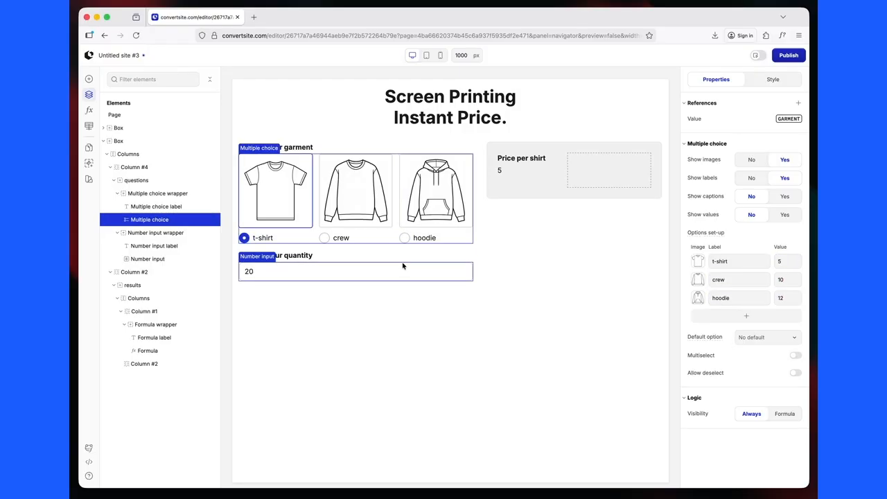
{"action": "left_click", "coordinate": [379, 187]}
{"action": "left_click", "coordinate": [433, 176]}
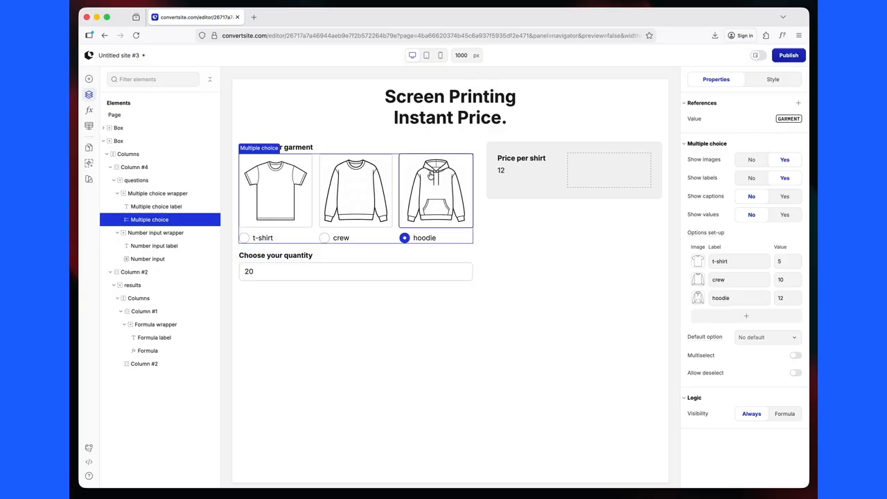
{"action": "left_click", "coordinate": [304, 187]}
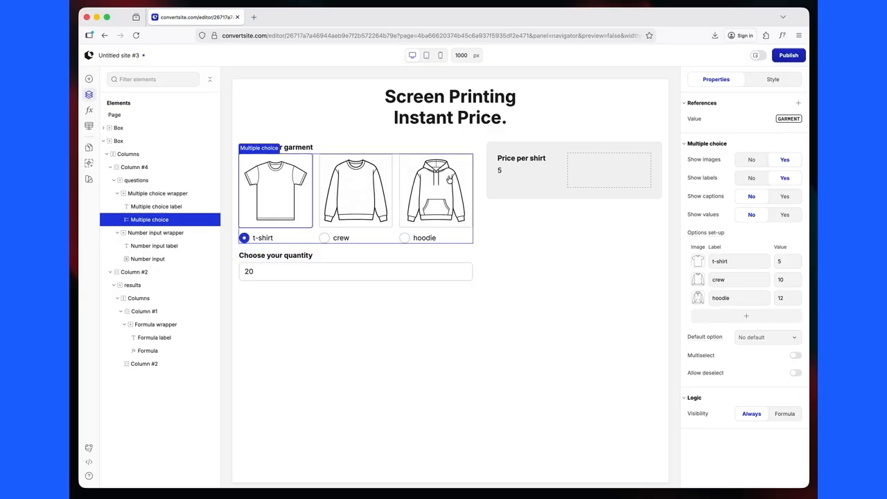
Show the price-per-shirt formula with 2 decimals and "$" as the text before it
{"action": "left_click", "coordinate": [498, 172]}
{"action": "left_click", "coordinate": [798, 209]}
{"action": "left_click", "coordinate": [798, 209]}
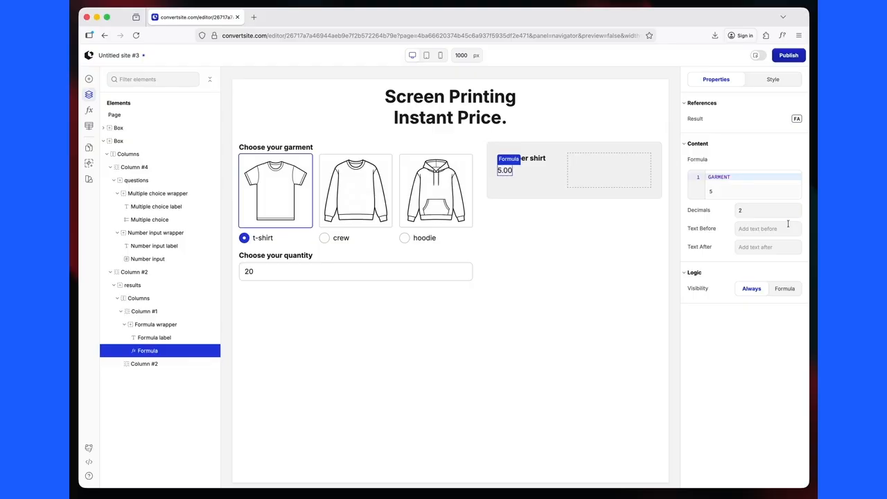
{"action": "left_click", "coordinate": [754, 228]}
{"action": "type", "text": "$"}
Add a font size of 24 px to the price-per-shirt formula's Formula style
{"action": "left_click", "coordinate": [783, 82]}
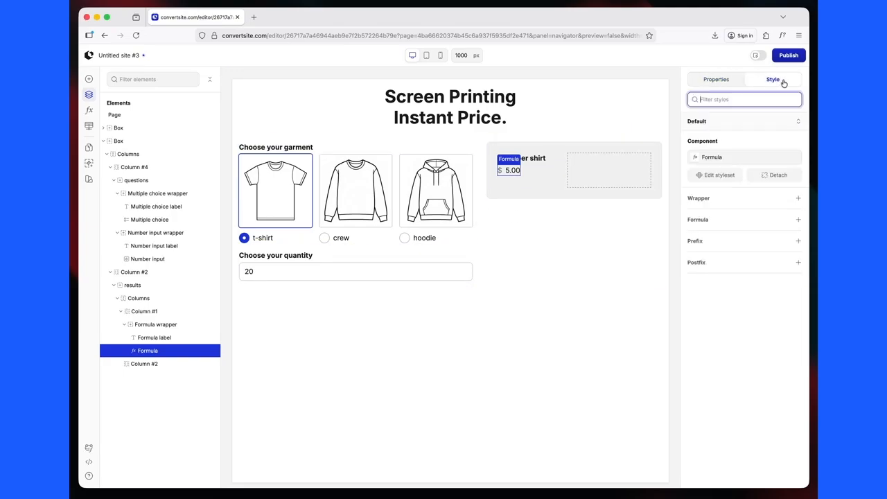
{"action": "left_click", "coordinate": [798, 221]}
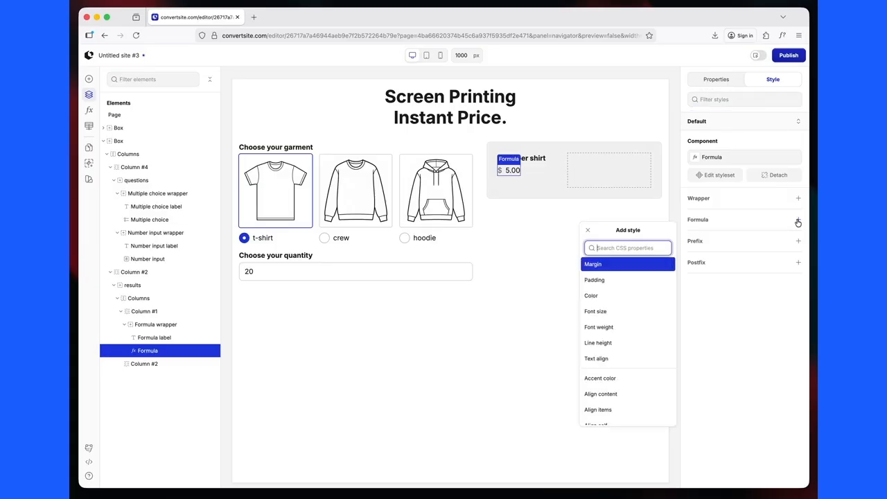
{"action": "type", "text": "font"}
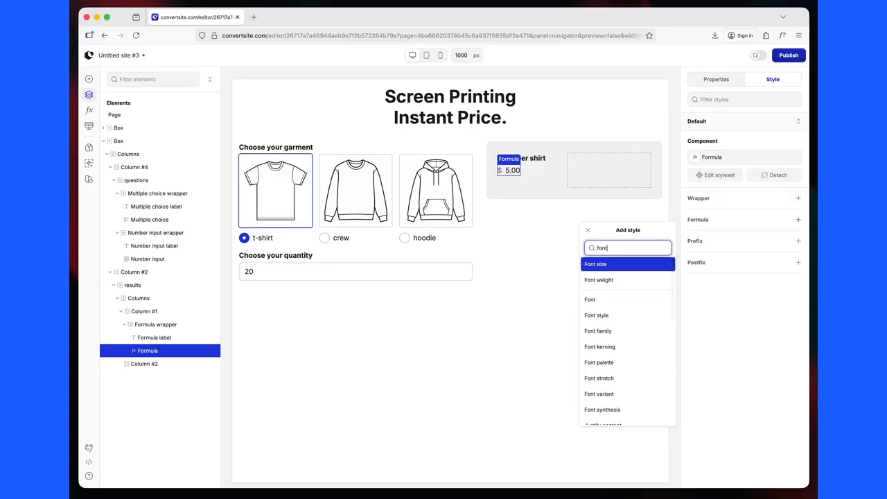
{"action": "left_click", "coordinate": [600, 263]}
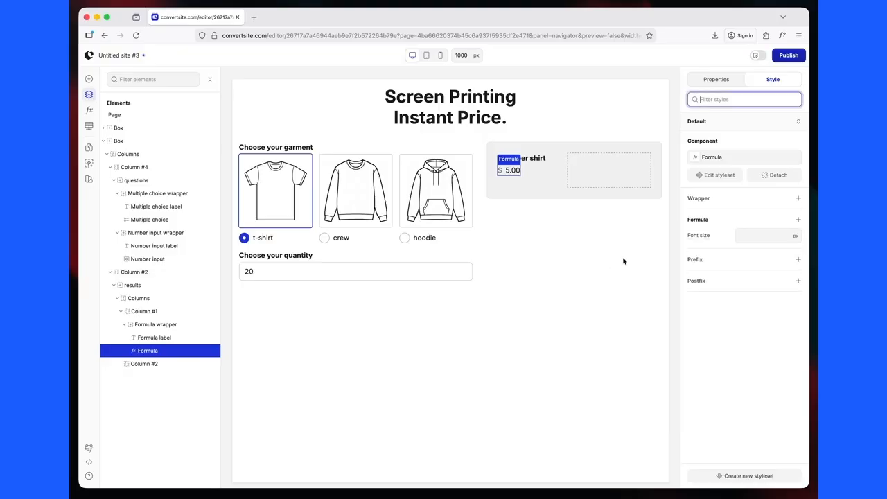
{"action": "left_click", "coordinate": [768, 237]}
{"action": "type", "text": "24"}
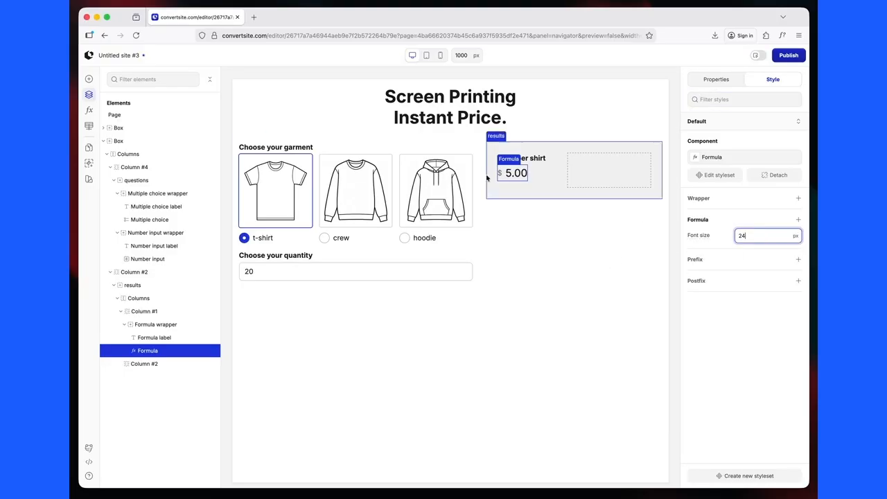
Duplicate the price-per-shirt formula wrapper and move the copy into Column #2 of the results box
{"action": "left_click", "coordinate": [153, 329]}
{"action": "right_click", "coordinate": [154, 329]}
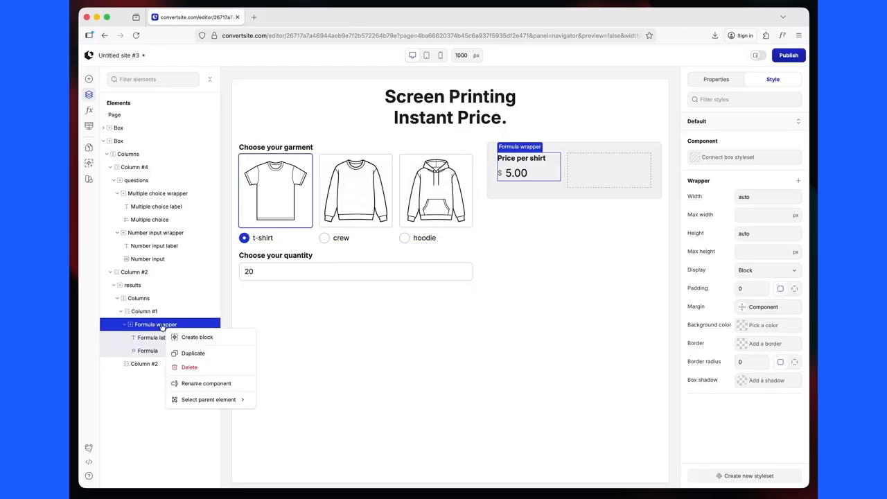
{"action": "left_click", "coordinate": [201, 354]}
{"action": "left_click_drag", "start_coordinate": [144, 366], "coordinate": [143, 379]}
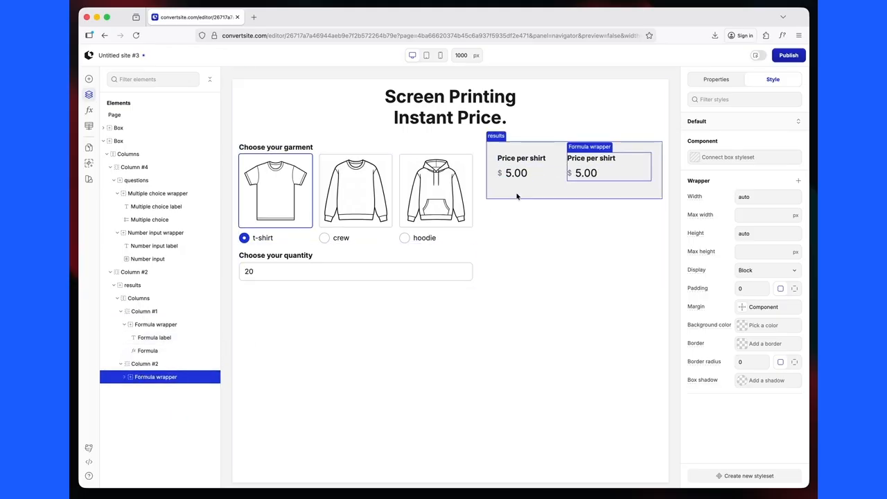
Change the duplicated formula's label text to "Total price"
{"action": "left_click", "coordinate": [594, 158]}
{"action": "left_click", "coordinate": [716, 79]}
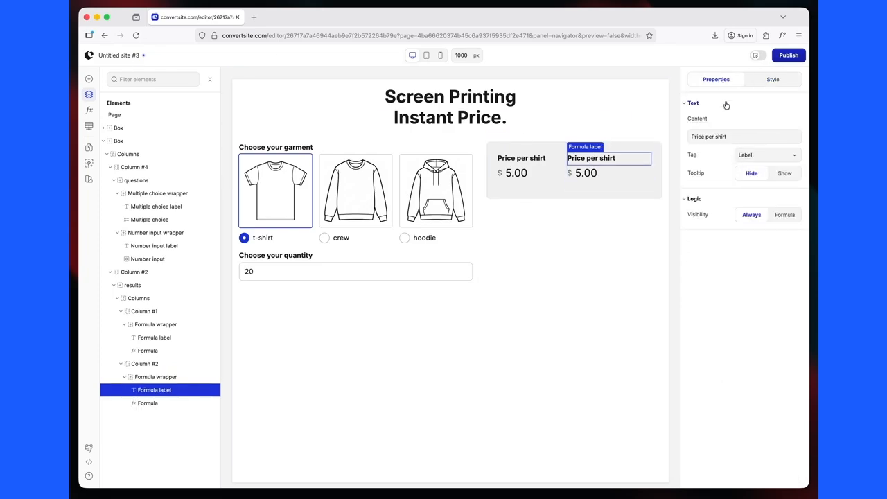
{"action": "triple_click", "coordinate": [725, 137]}
{"action": "type", "text": "Total"}
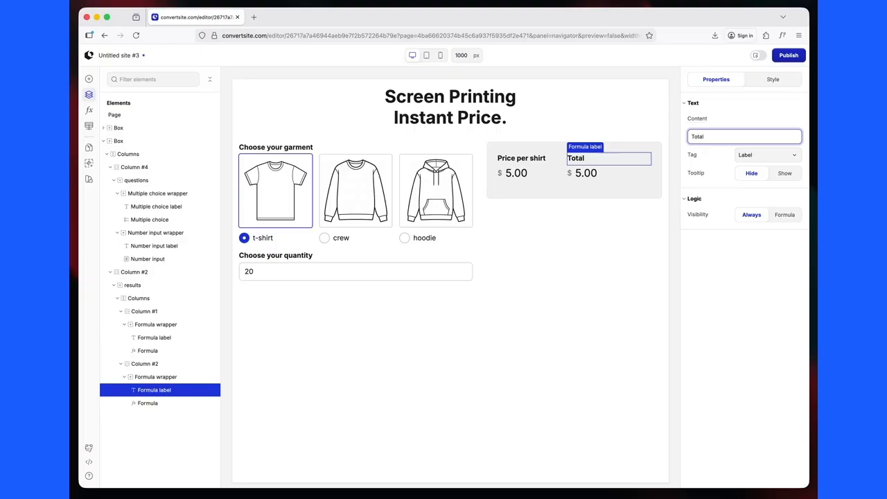
{"action": "type", "text": " price"}
Set the total price formula to GARMENT * QTY and test it with the crew and hoodie options
{"action": "left_click", "coordinate": [585, 174]}
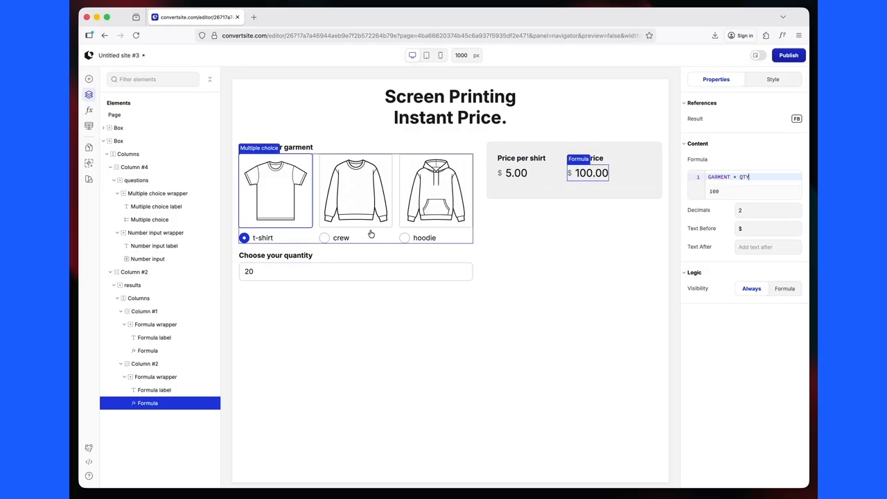
{"action": "left_click", "coordinate": [359, 209]}
{"action": "left_click", "coordinate": [430, 201]}
Set the total price formula's font size to 32 px
{"action": "left_click", "coordinate": [589, 173]}
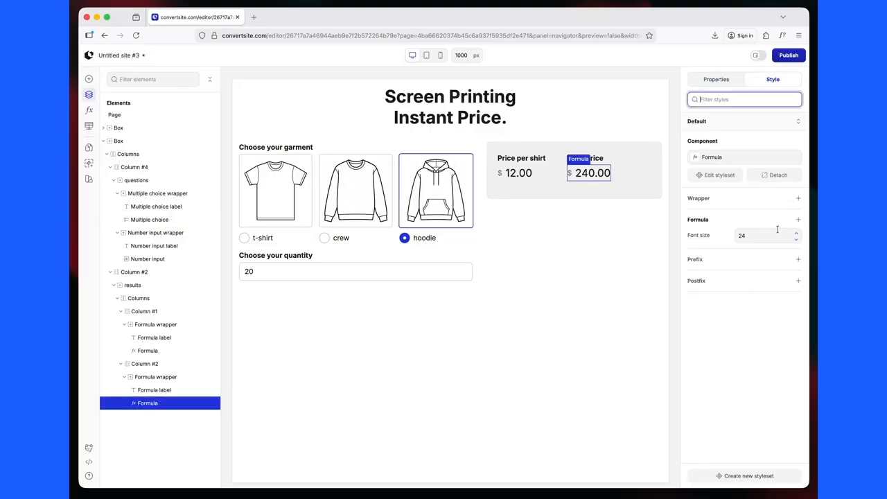
{"action": "left_click", "coordinate": [737, 235]}
{"action": "type", "text": "32"}
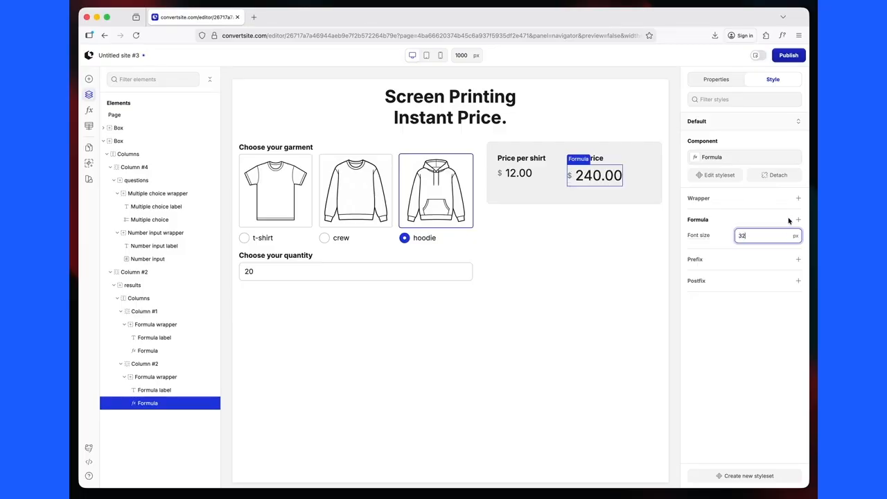
Add a color to the total price formula's Formula style and set it to theme color Brand 1 / 500
{"action": "left_click", "coordinate": [798, 220]}
{"action": "type", "text": "colo"}
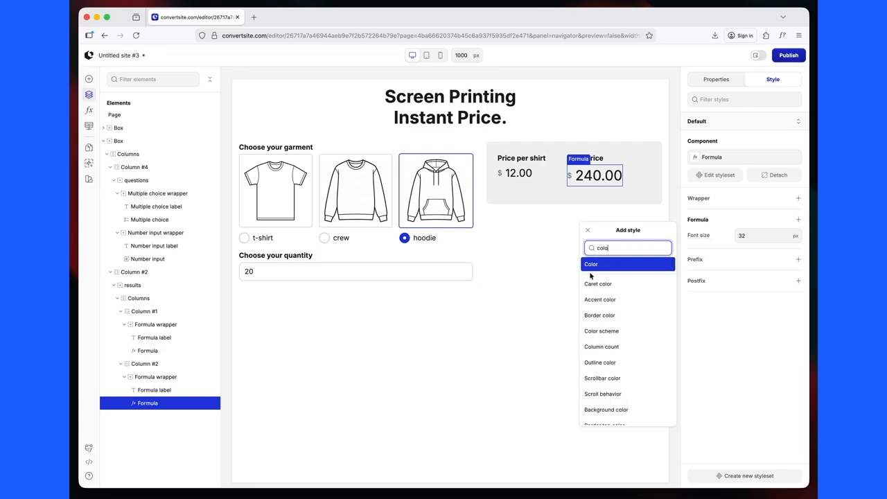
{"action": "left_click", "coordinate": [592, 266]}
{"action": "left_click", "coordinate": [766, 255]}
{"action": "scroll", "coordinate": [607, 416], "scroll_direction": "down", "scroll_amount": 3}
{"action": "scroll", "coordinate": [608, 422], "scroll_direction": "down", "scroll_amount": 2}
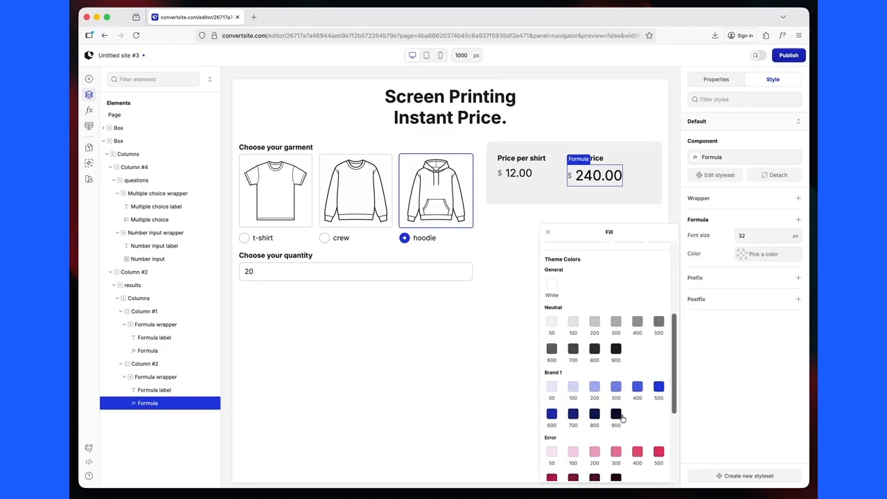
{"action": "left_click", "coordinate": [658, 387]}
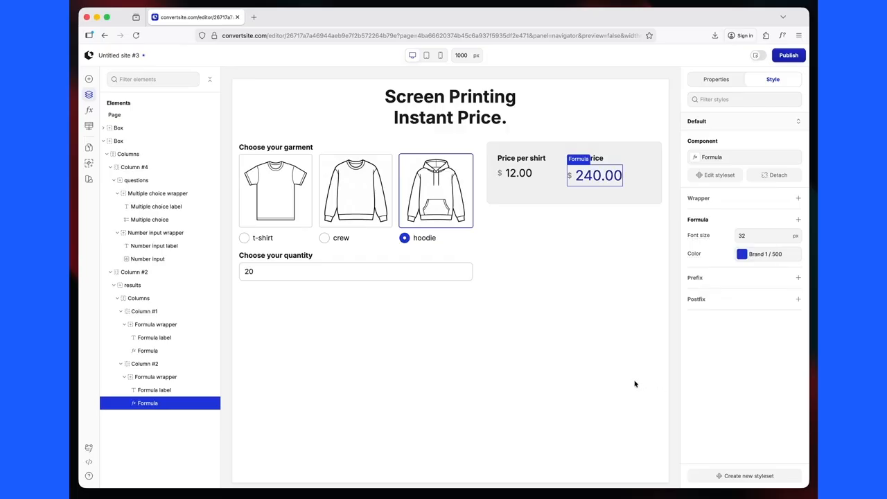
Add a font weight to the total price formula, trying Bold before settling on Semi Bold
{"action": "left_click", "coordinate": [798, 219]}
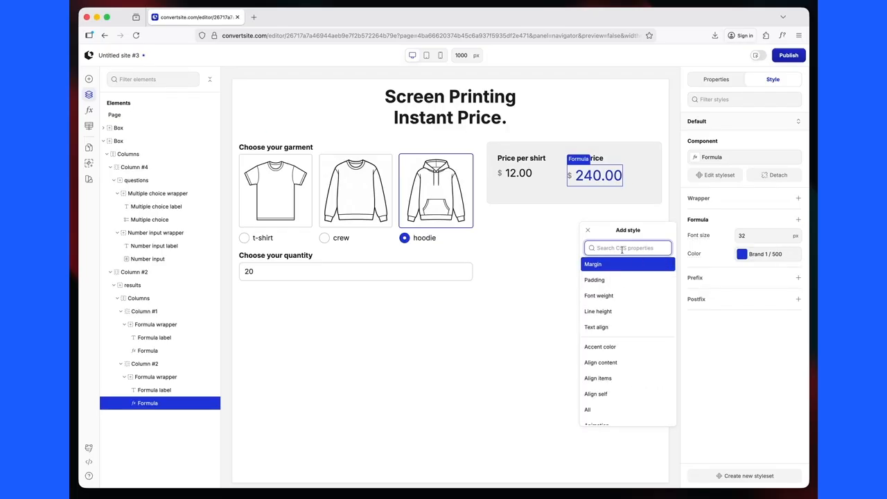
{"action": "type", "text": "weight"}
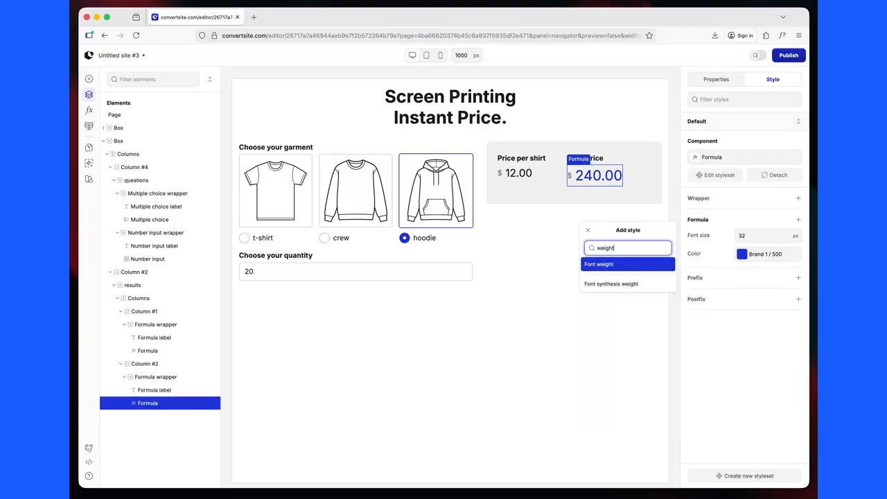
{"action": "left_click", "coordinate": [602, 264]}
{"action": "left_click", "coordinate": [758, 273]}
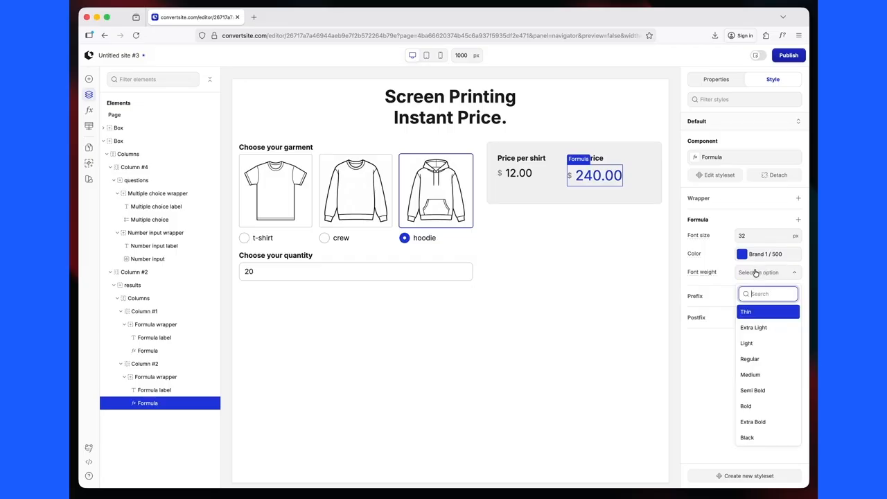
{"action": "left_click", "coordinate": [757, 406]}
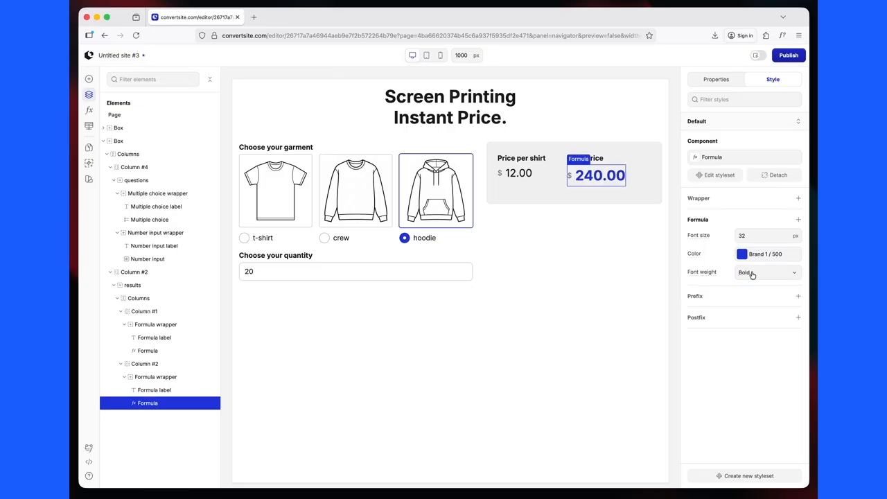
{"action": "left_click", "coordinate": [752, 273]}
{"action": "left_click", "coordinate": [755, 392]}
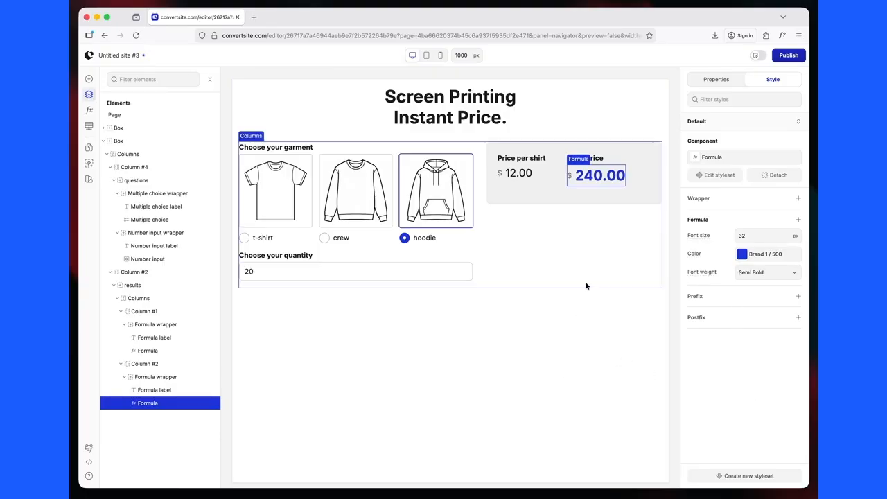
Test the price calculation with the crew garment and a quantity of 40
{"action": "left_click", "coordinate": [419, 364]}
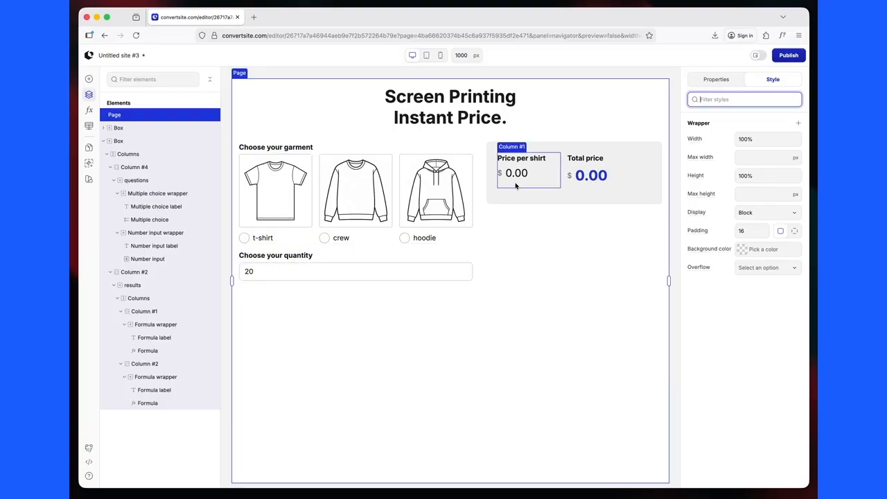
{"action": "left_click", "coordinate": [355, 201]}
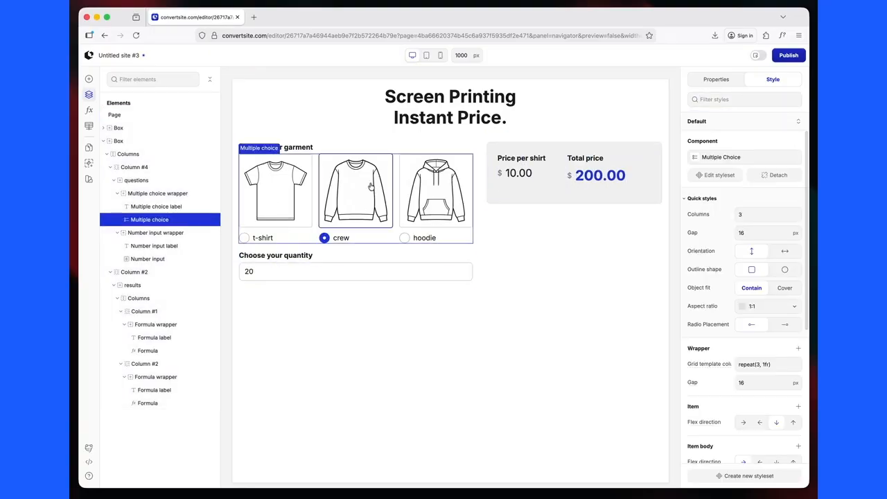
{"action": "left_click", "coordinate": [263, 273]}
{"action": "key", "text": "BackSpace"}
{"action": "key", "text": "BackSpace"}
{"action": "type", "text": "40"}
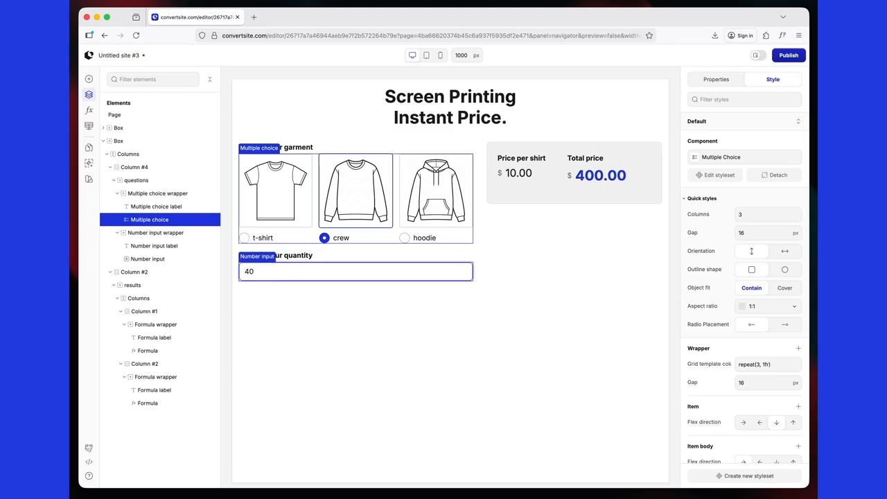
{"action": "key", "text": "BackSpace"}
{"action": "key", "text": "BackSpace"}
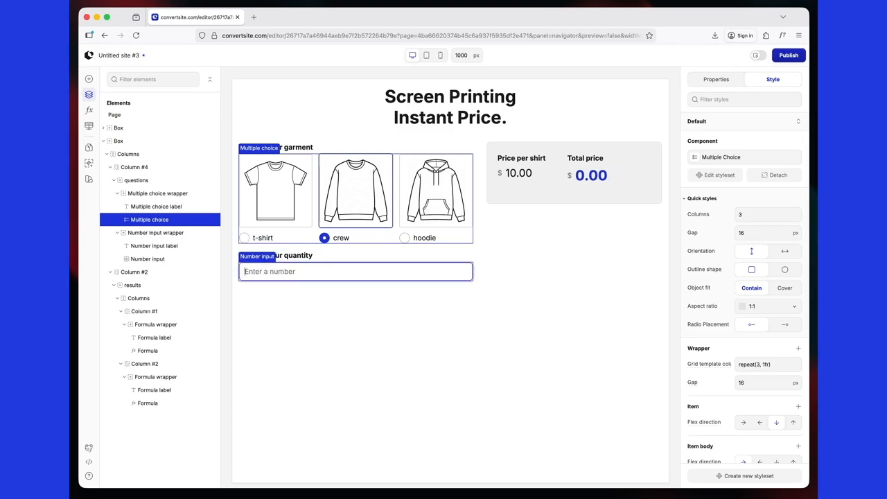
{"action": "type", "text": "40"}
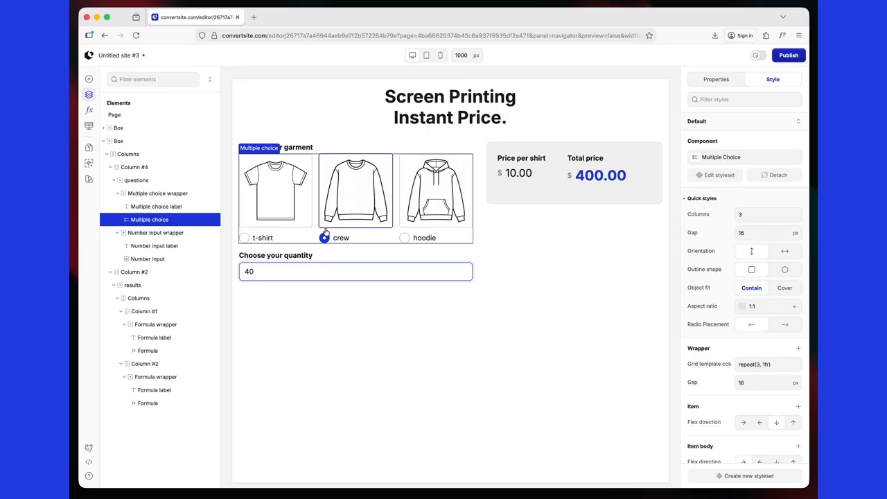
Change the site's Brand 1 spectrum color to the red #DA2B16
{"action": "left_click", "coordinate": [90, 181]}
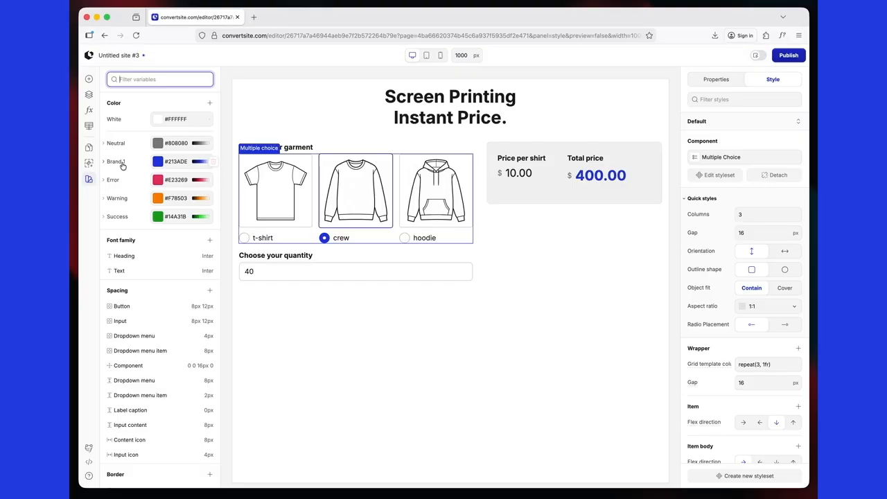
{"action": "left_click", "coordinate": [175, 163]}
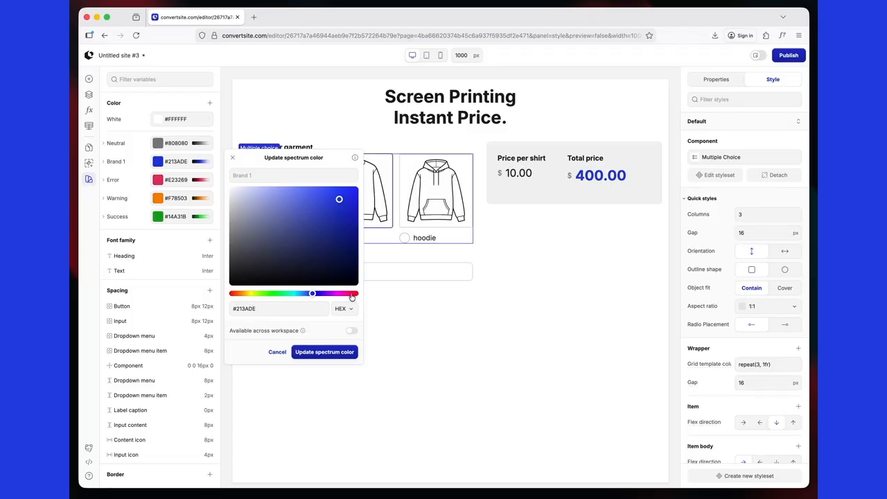
{"action": "left_click", "coordinate": [234, 294]}
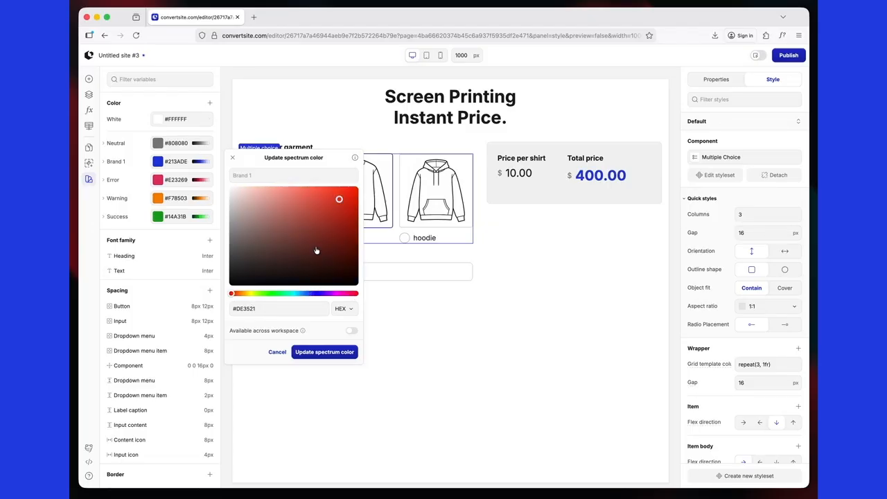
{"action": "left_click_drag", "start_coordinate": [339, 200], "coordinate": [345, 201]}
{"action": "left_click", "coordinate": [321, 352]}
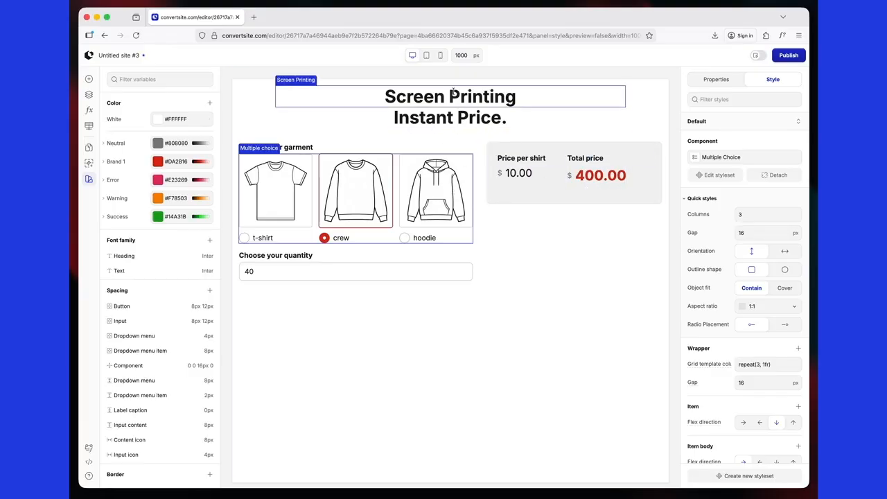
Set the site's Heading font family to Montserrat
{"action": "left_click", "coordinate": [163, 256]}
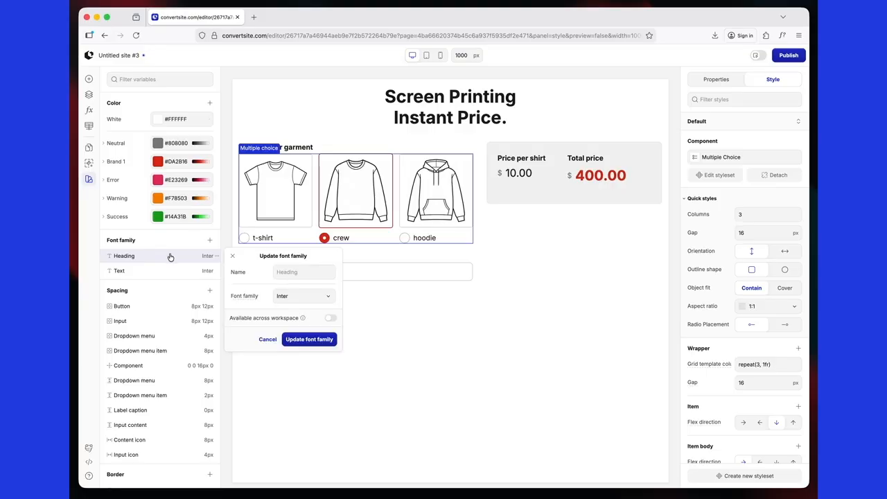
{"action": "left_click", "coordinate": [290, 300]}
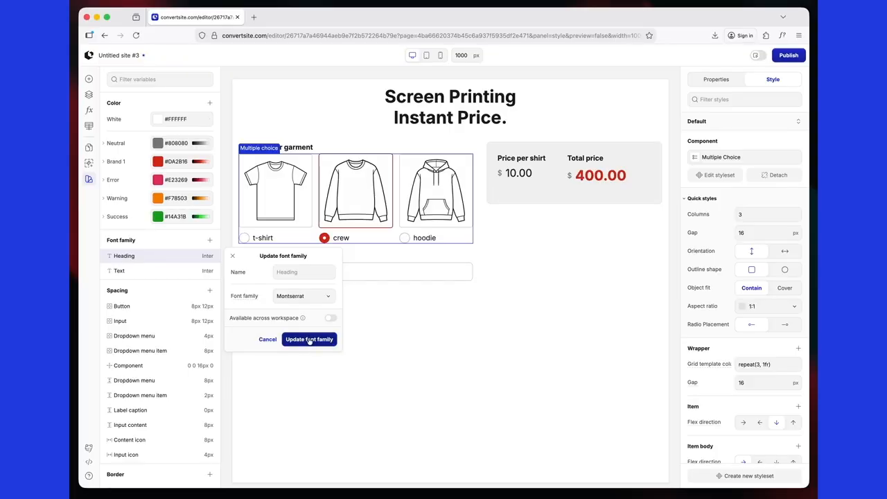
{"action": "left_click", "coordinate": [309, 340]}
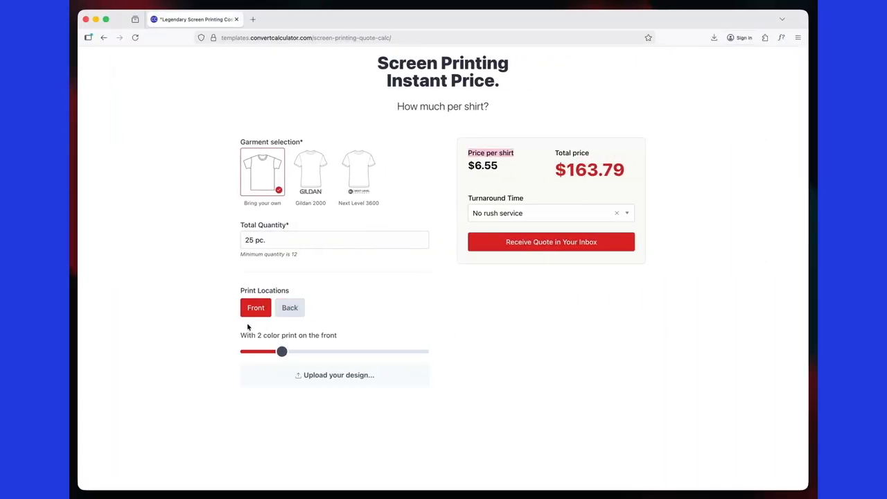
Switch to the example calculator, expand its quote request section and examine the contact form fields
{"action": "left_click", "coordinate": [559, 243]}
{"action": "scroll", "coordinate": [582, 394], "scroll_direction": "down", "scroll_amount": 3}
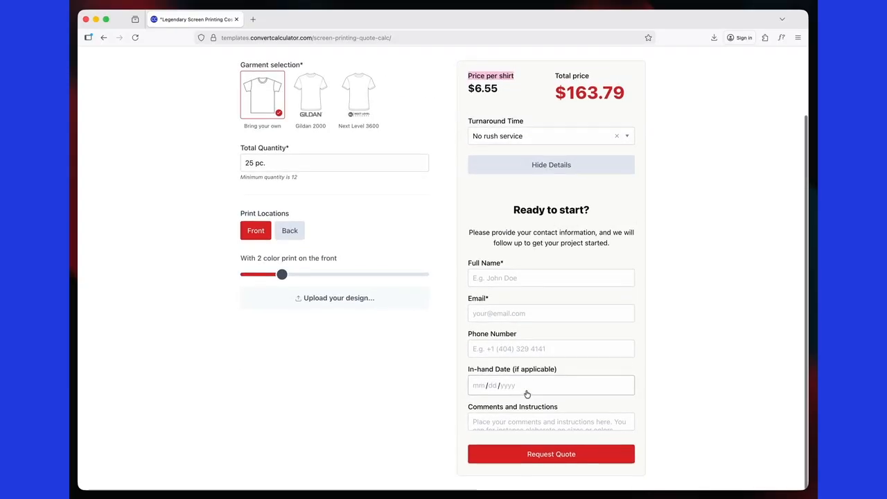